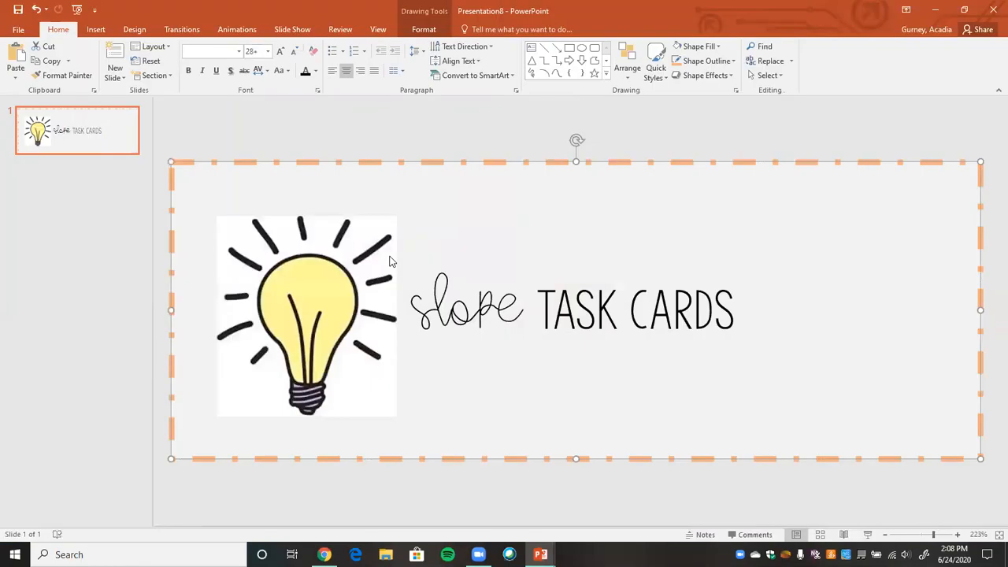
# - Save the current banner slide as a PNG named "1 Banner" in the Desktop > YouTube > Video 3 folder
pyautogui.click(359, 172)
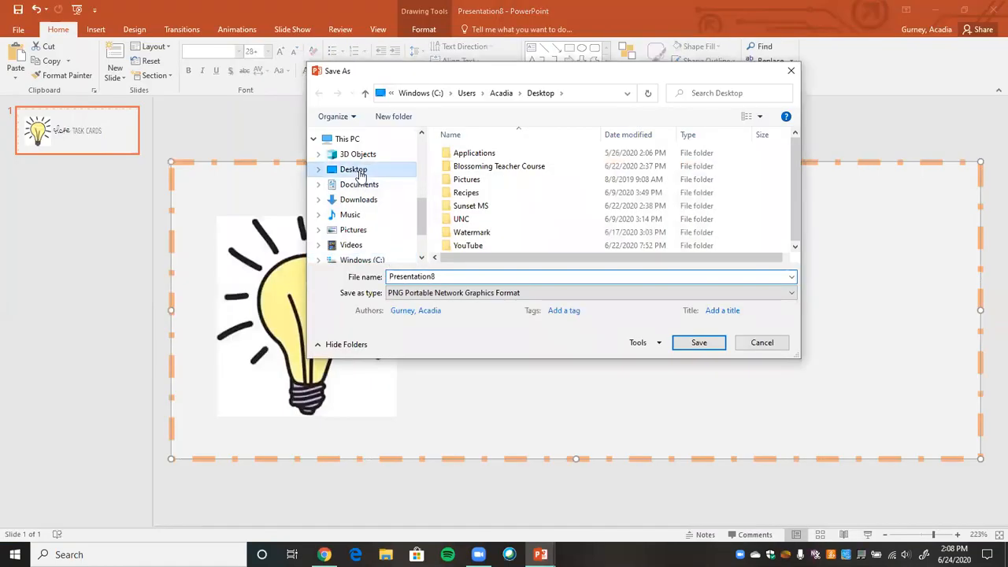
pyautogui.doubleClick(466, 153)
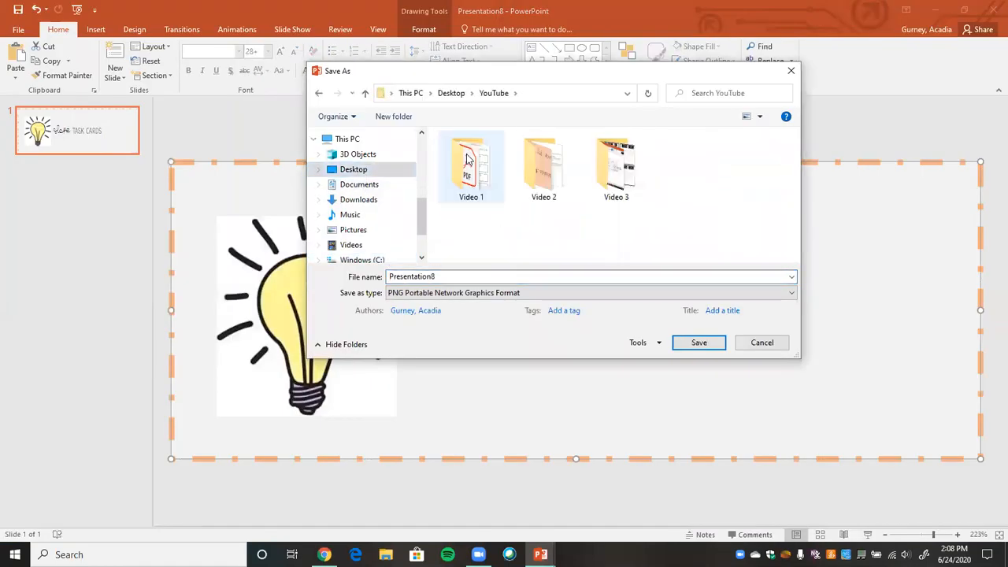
pyautogui.doubleClick(616, 162)
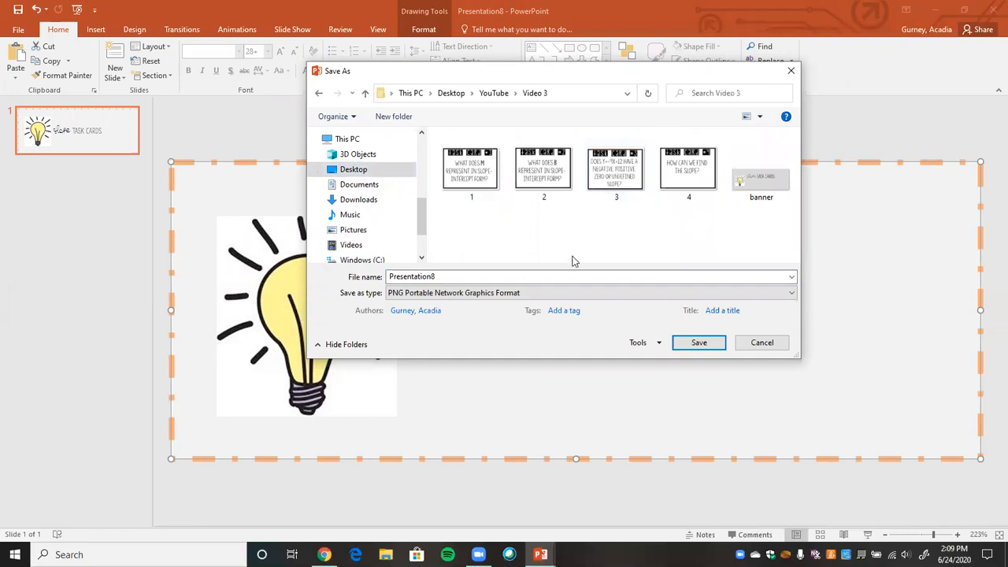
pyautogui.click(490, 186)
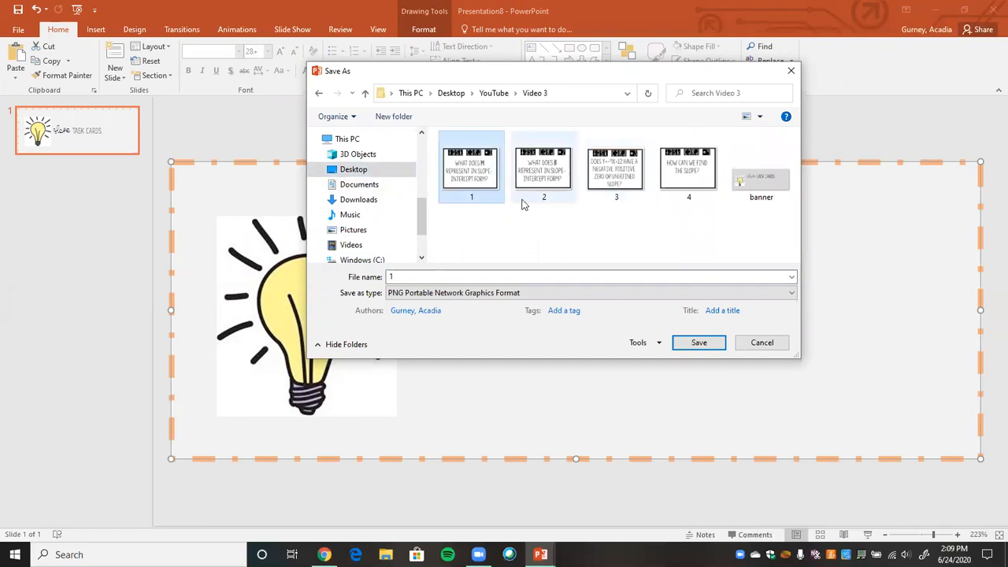
pyautogui.doubleClick(428, 275)
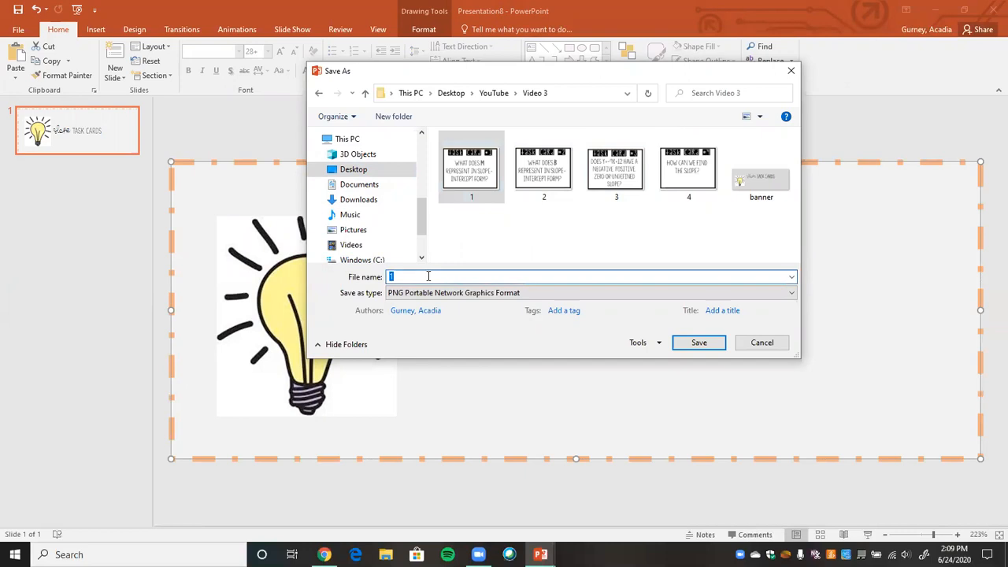
pyautogui.write('banner')
pyautogui.press('Return')
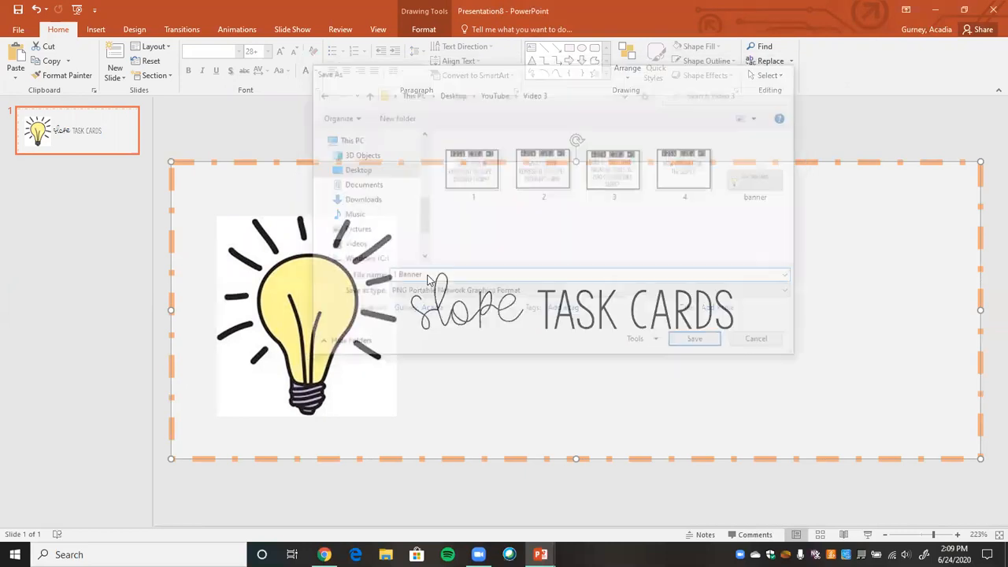
pyautogui.click(520, 312)
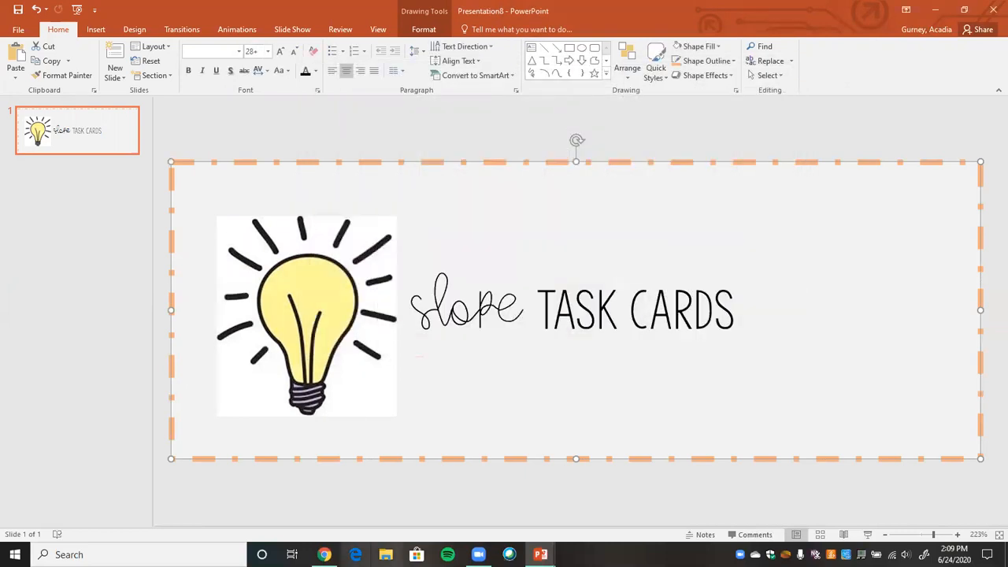
# - Switch to the Google Form in Chrome, insert the "1 Banner" image from the Video 3 folder, and name the form file "Slope Task Cards"
pyautogui.click(323, 554)
pyautogui.click(499, 396)
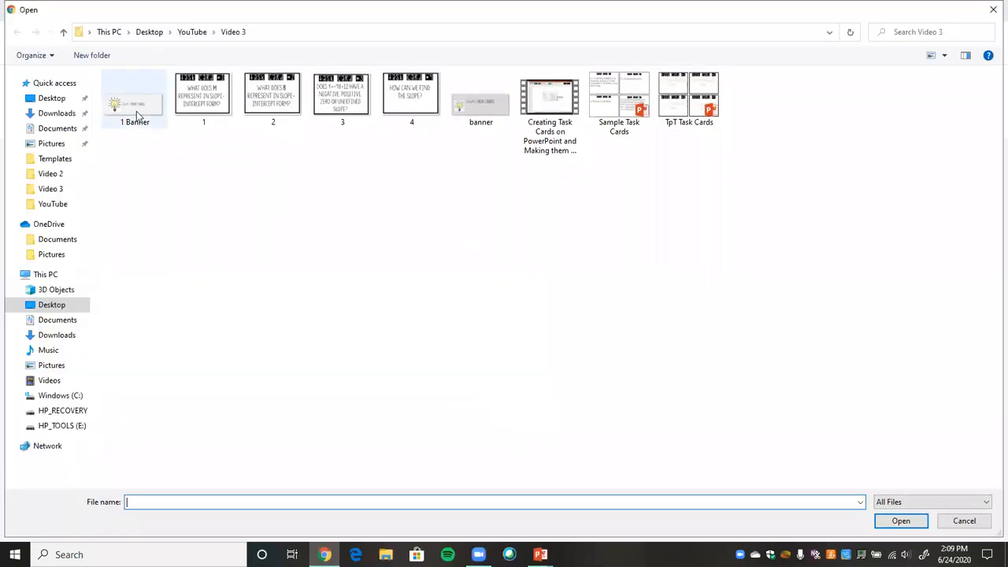
pyautogui.doubleClick(136, 111)
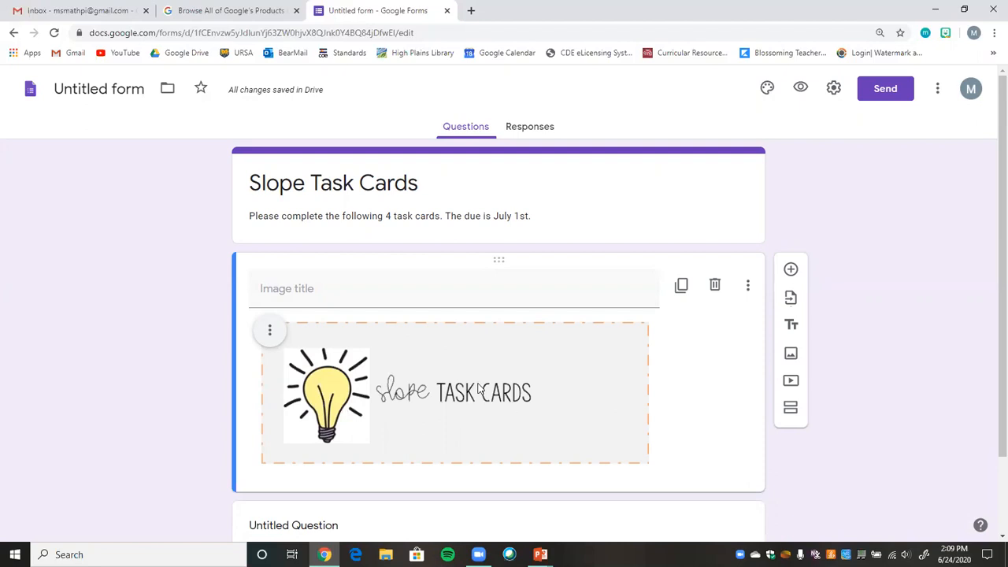
pyautogui.click(109, 92)
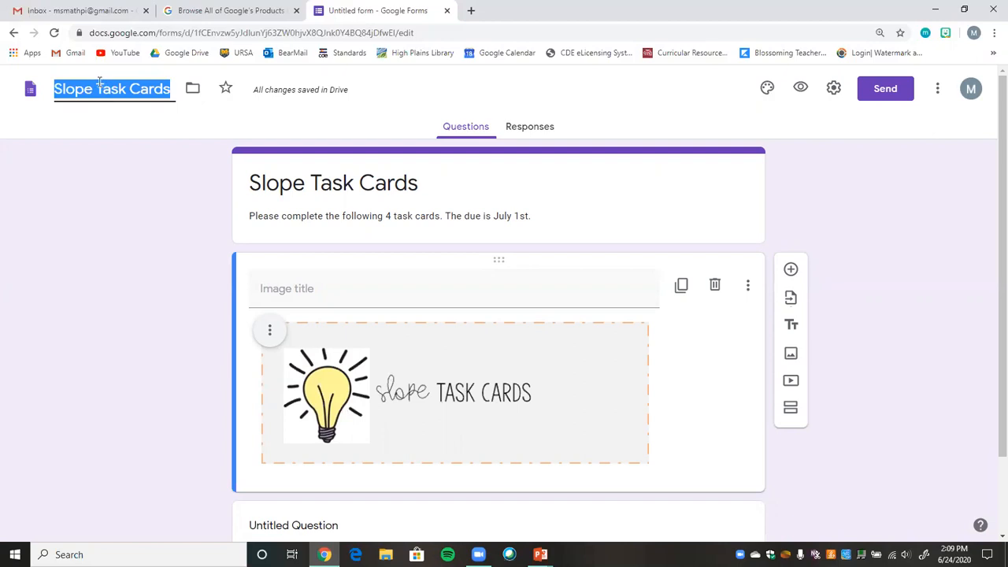
pyautogui.click(146, 252)
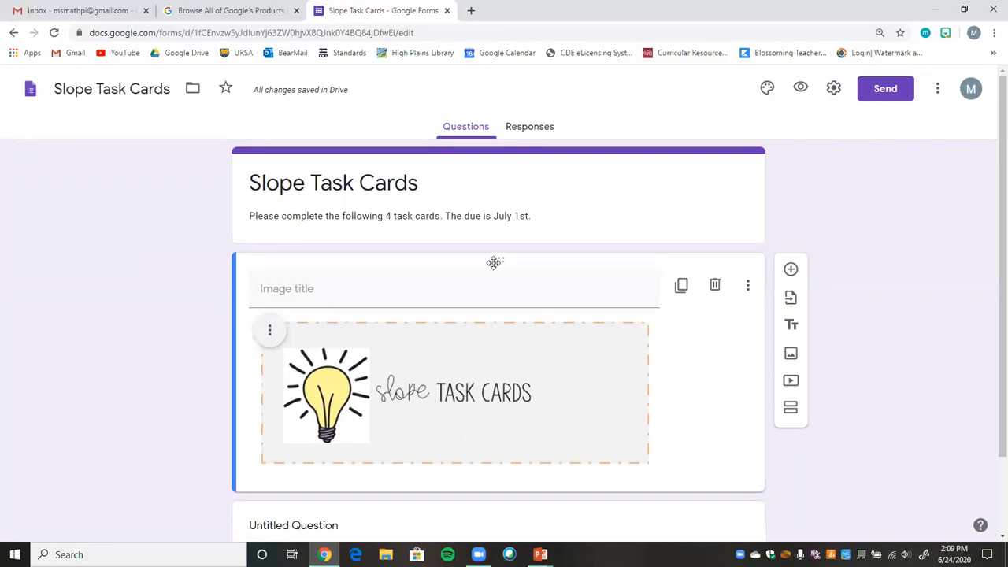
# - Set the form's theme color to teal with the lightest teal tint as background, dismissing the satisfaction survey
pyautogui.click(767, 91)
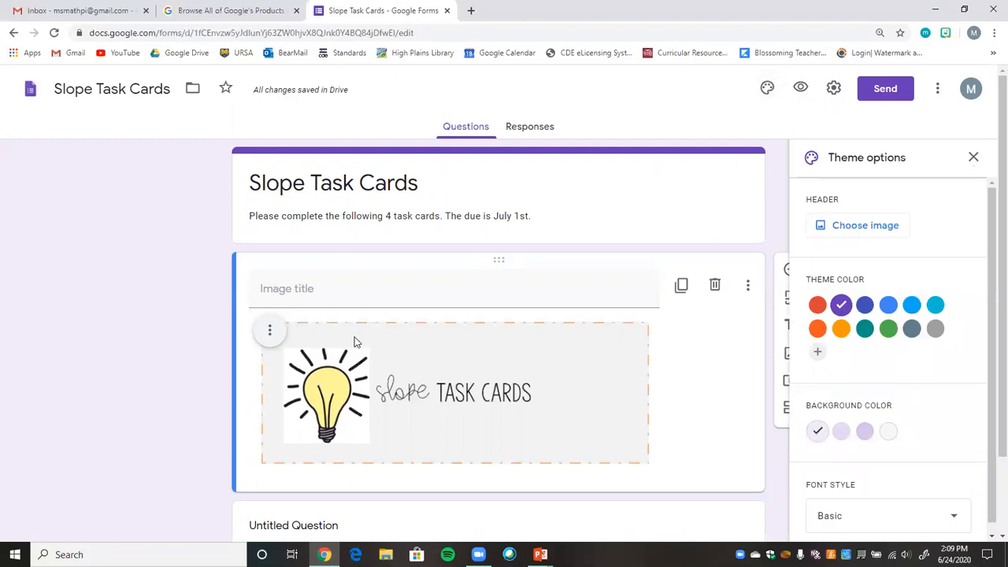
pyautogui.click(864, 328)
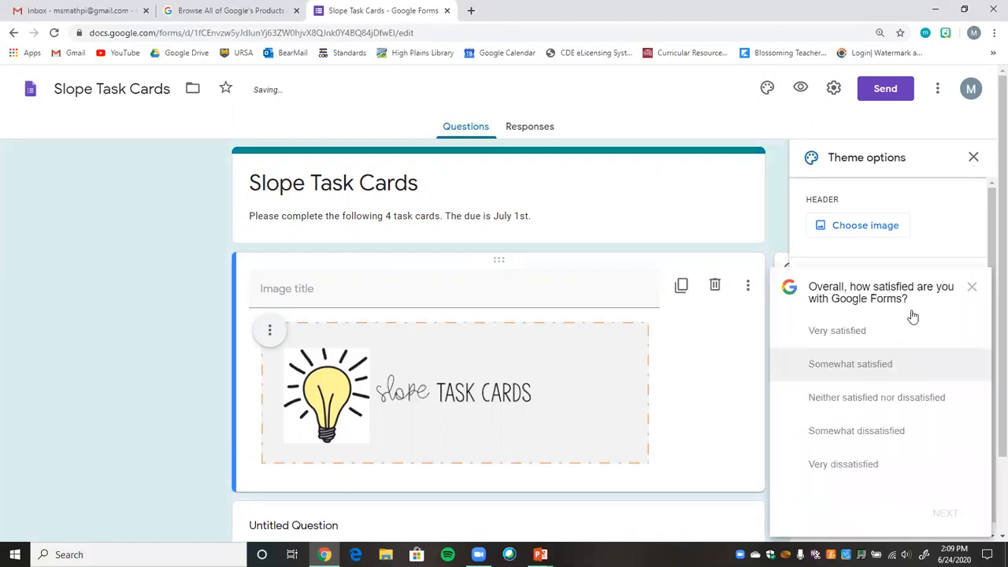
pyautogui.click(971, 286)
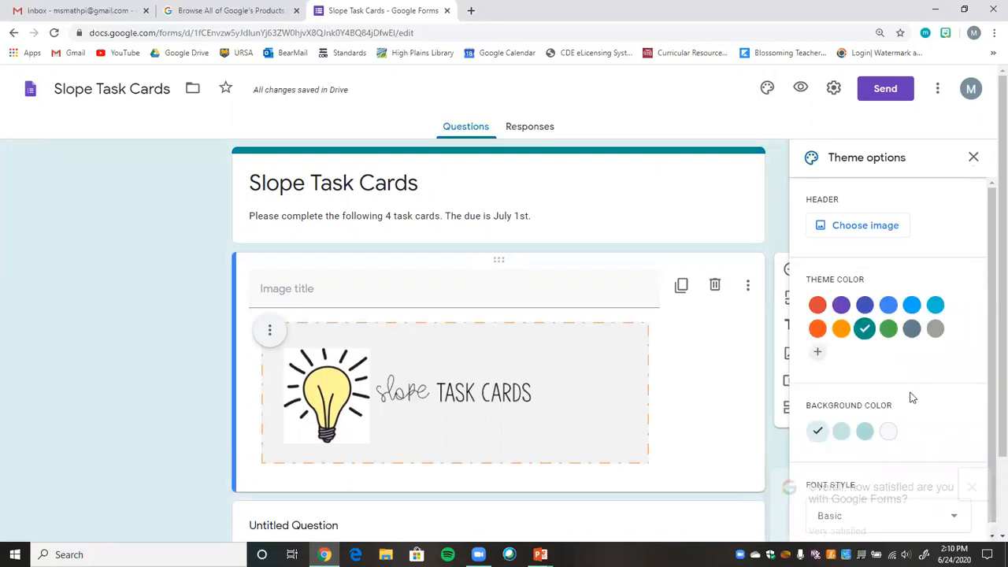
pyautogui.click(888, 431)
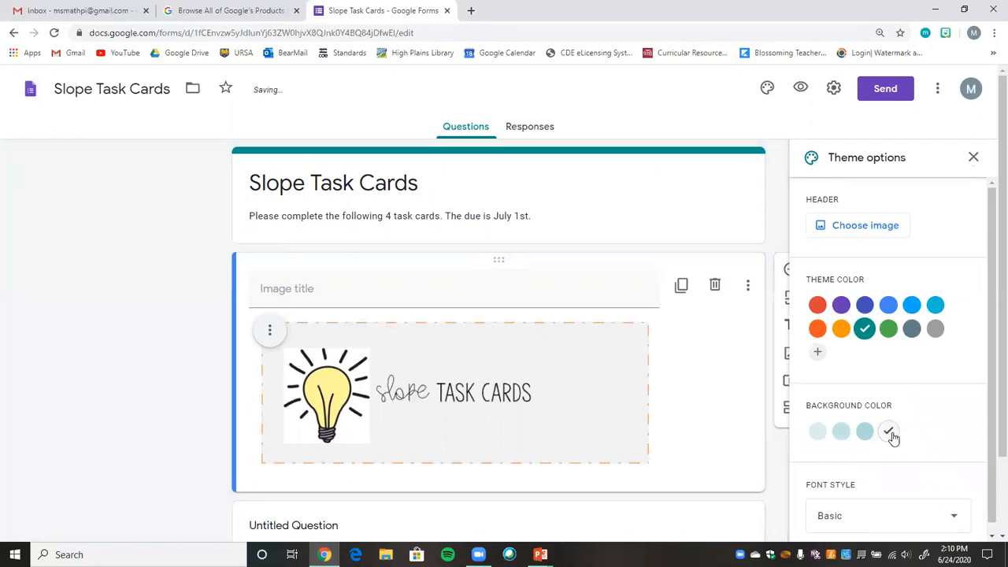
pyautogui.click(819, 432)
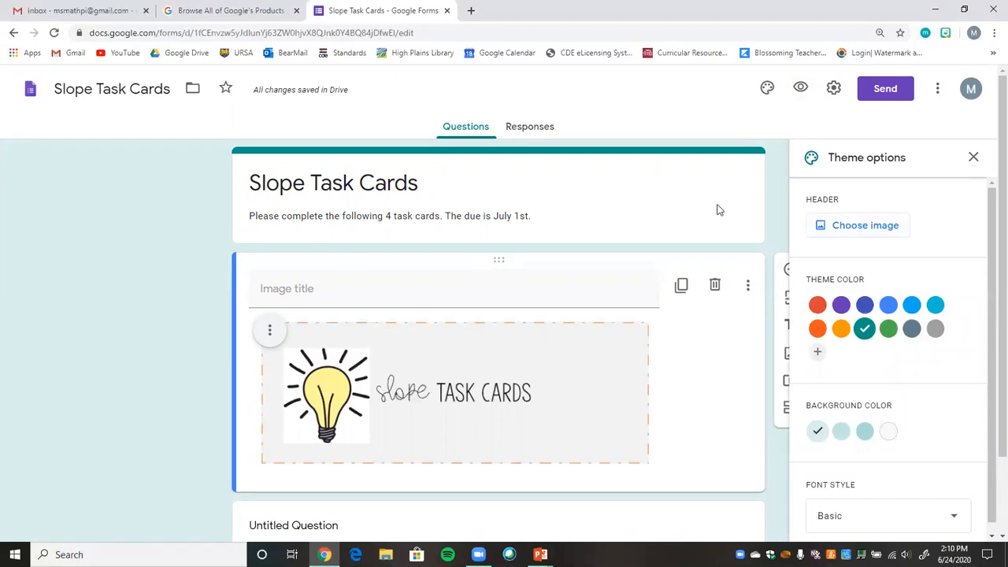
# - Preview the form as respondents see it, and close both the preview and the theme options
pyautogui.click(801, 89)
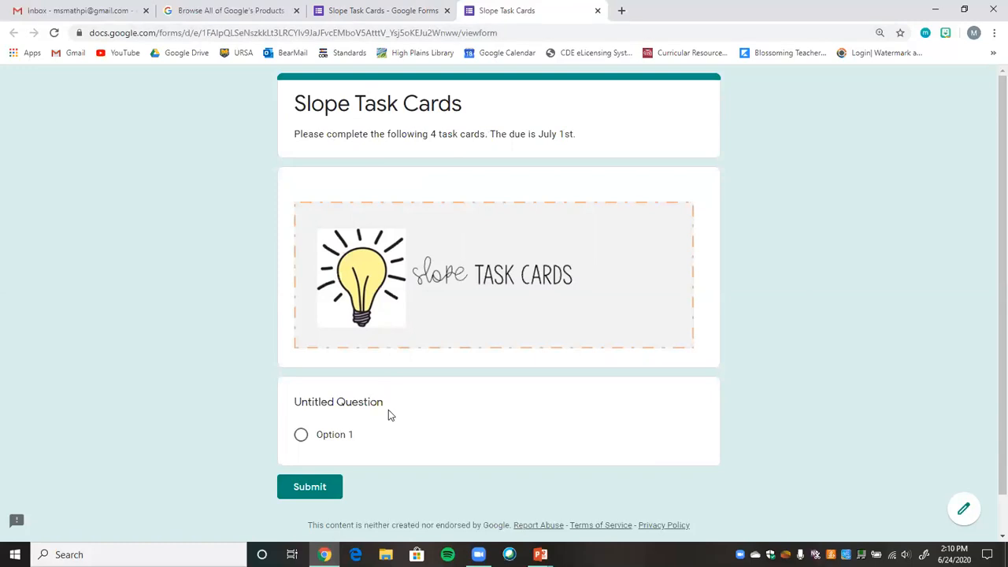
pyautogui.click(598, 11)
pyautogui.click(973, 156)
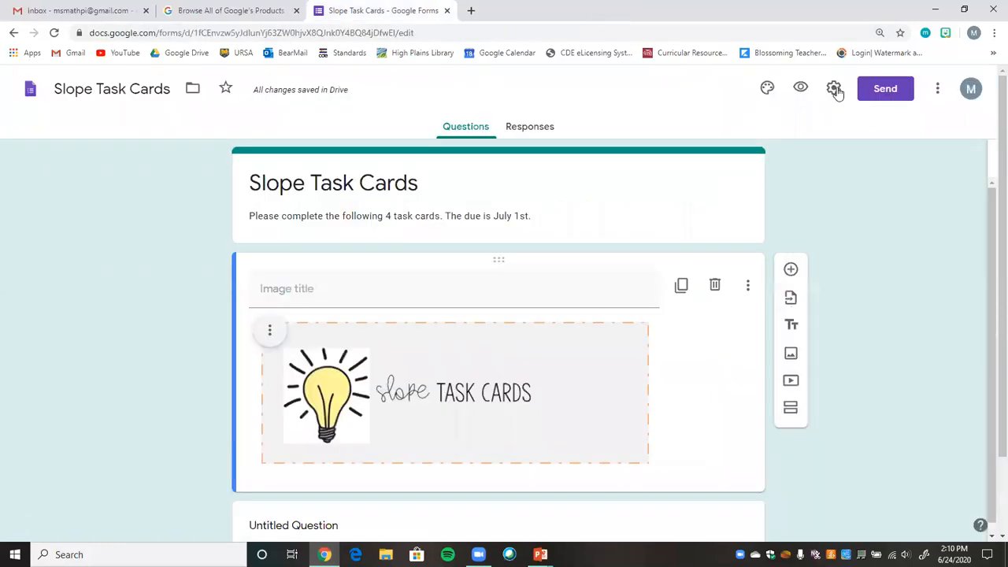
# - Turn on email address collection in the form settings and review the presentation options
pyautogui.click(834, 89)
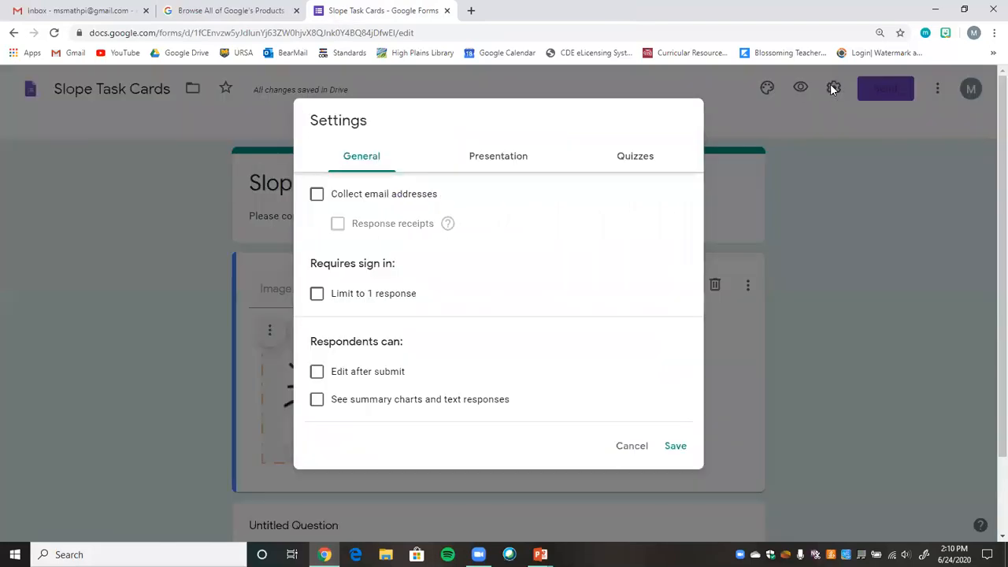
pyautogui.click(353, 202)
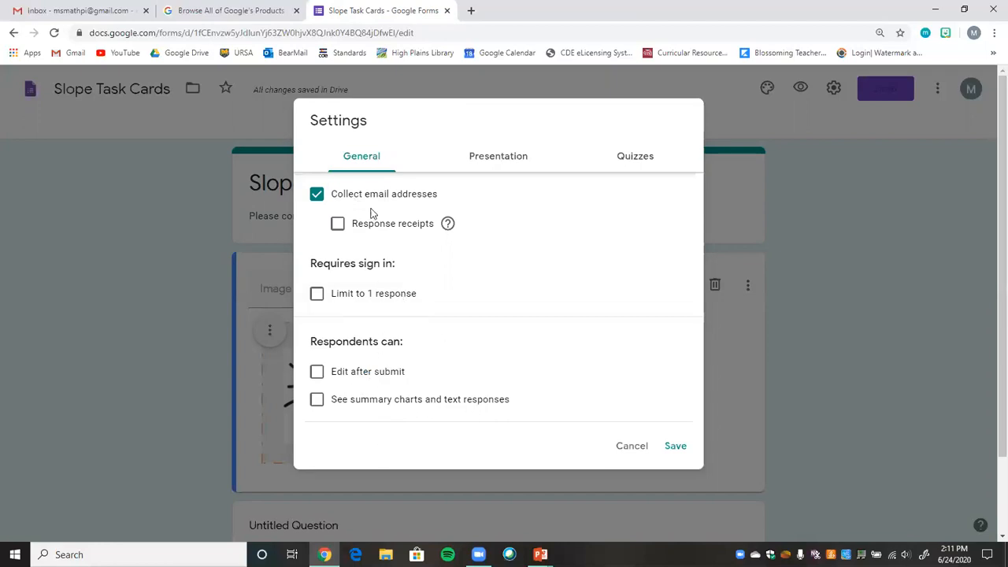
pyautogui.click(522, 162)
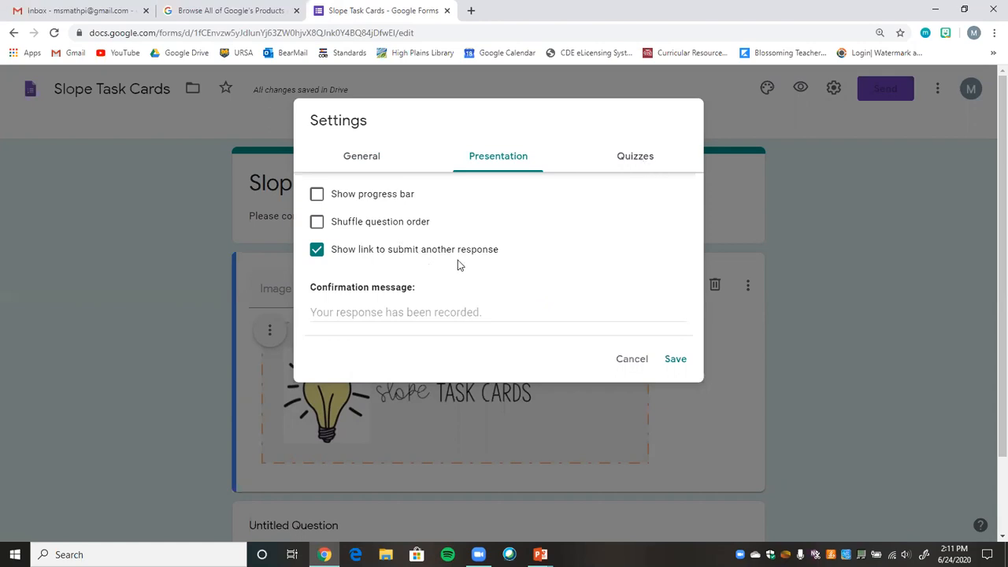
# - Make the form a quiz that releases grades immediately after each submission, and save the settings
pyautogui.click(639, 155)
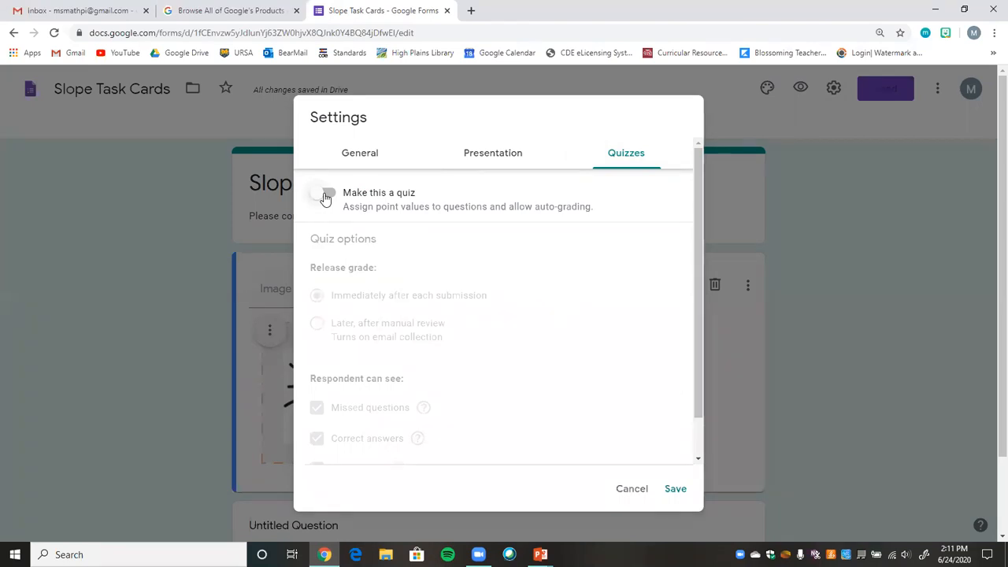
pyautogui.click(325, 196)
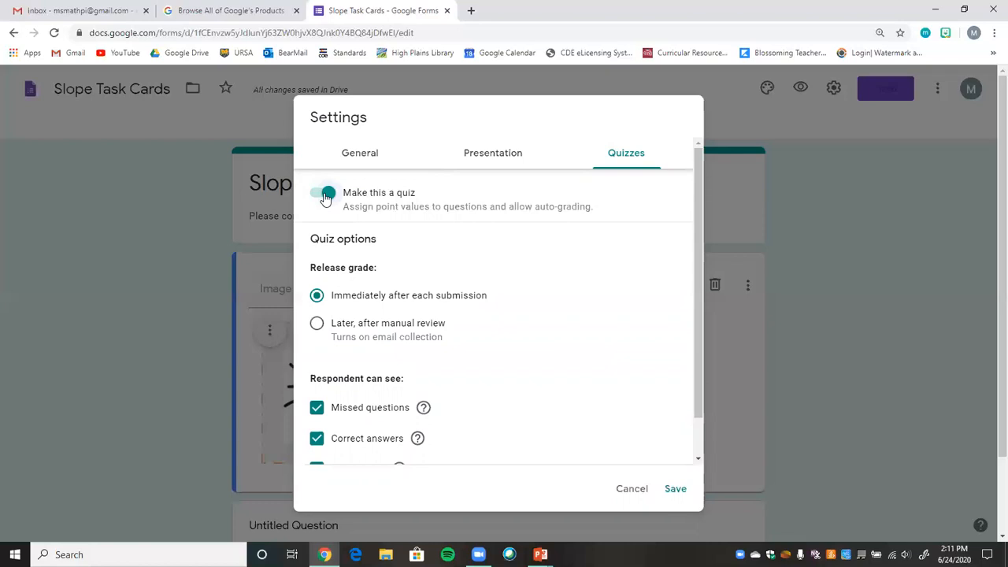
pyautogui.moveTo(700, 271); pyautogui.dragTo(703, 338)
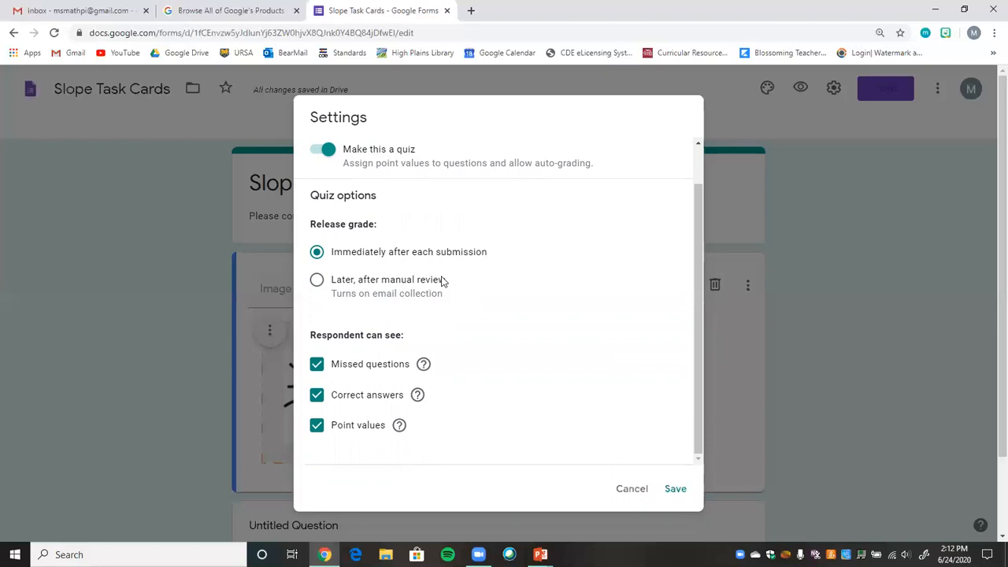
pyautogui.click(397, 283)
pyautogui.click(397, 253)
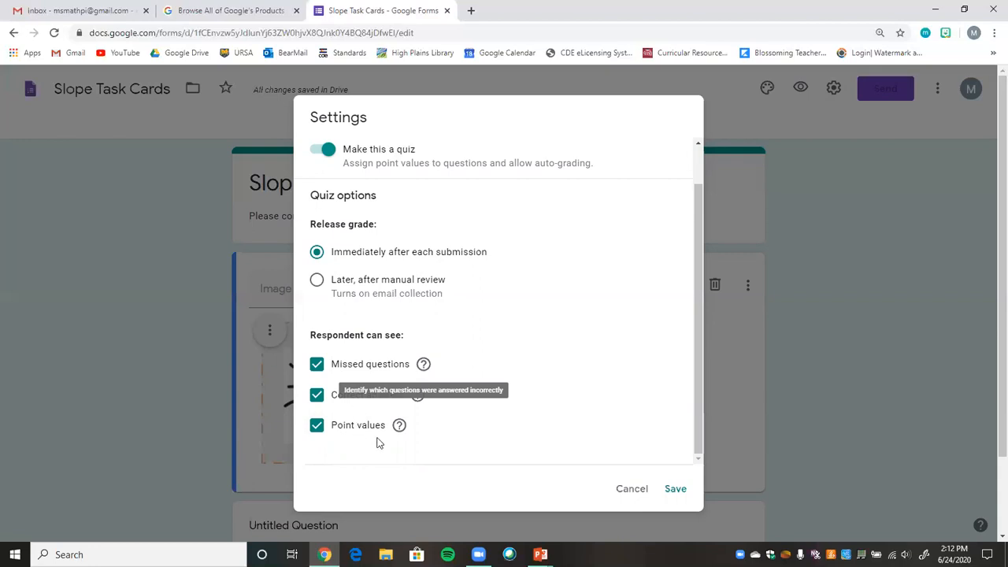
pyautogui.click(673, 488)
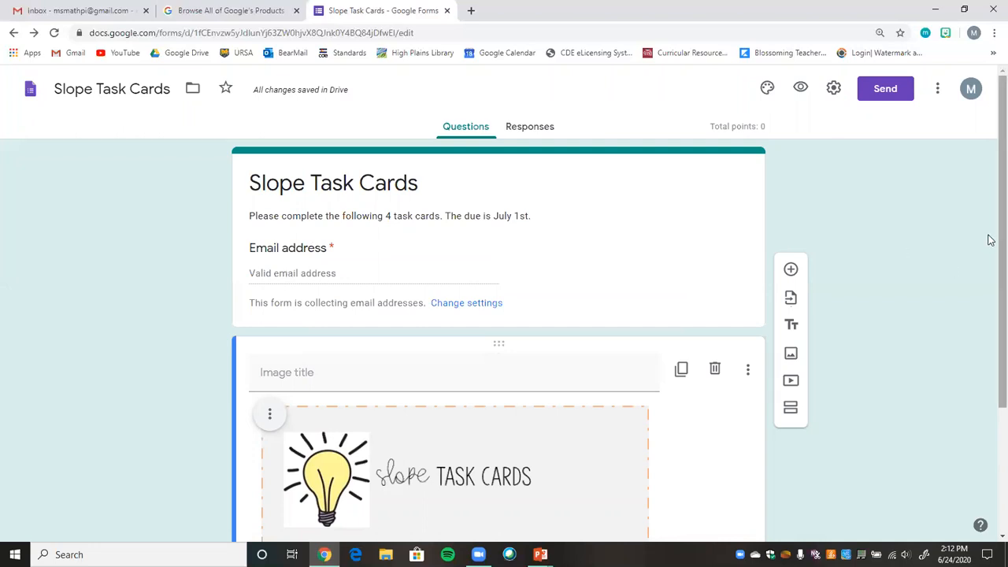
# - Replace the untitled question's text below the banner with "Solve the task card below."
pyautogui.moveTo(993, 240); pyautogui.dragTo(973, 416)
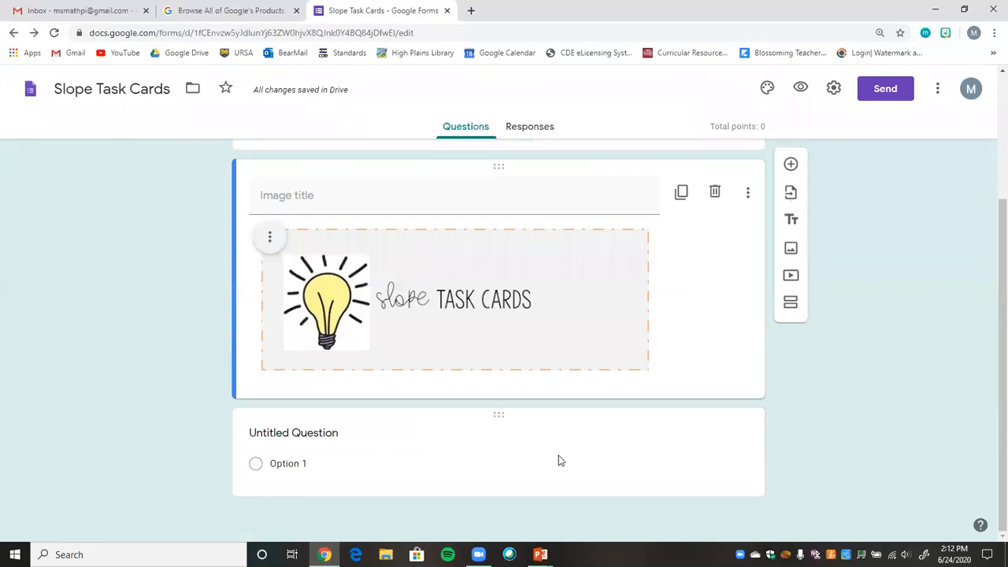
pyautogui.click(556, 461)
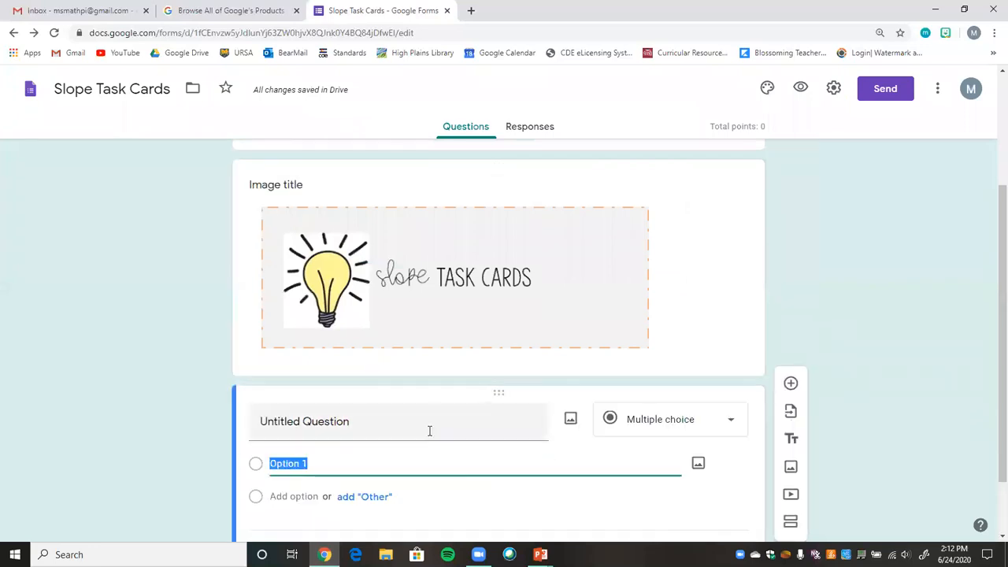
pyautogui.click(401, 425)
pyautogui.write('sol')
pyautogui.press('BackSpace')
pyautogui.press('BackSpace')
pyautogui.press('BackSpace')
pyautogui.write('Solve the tas')
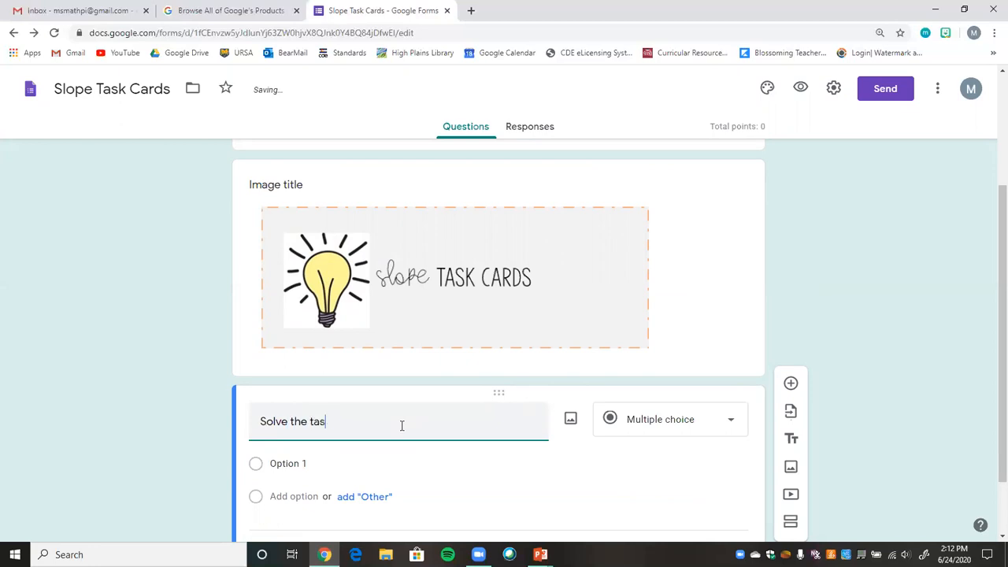
pyautogui.write('k card belo')
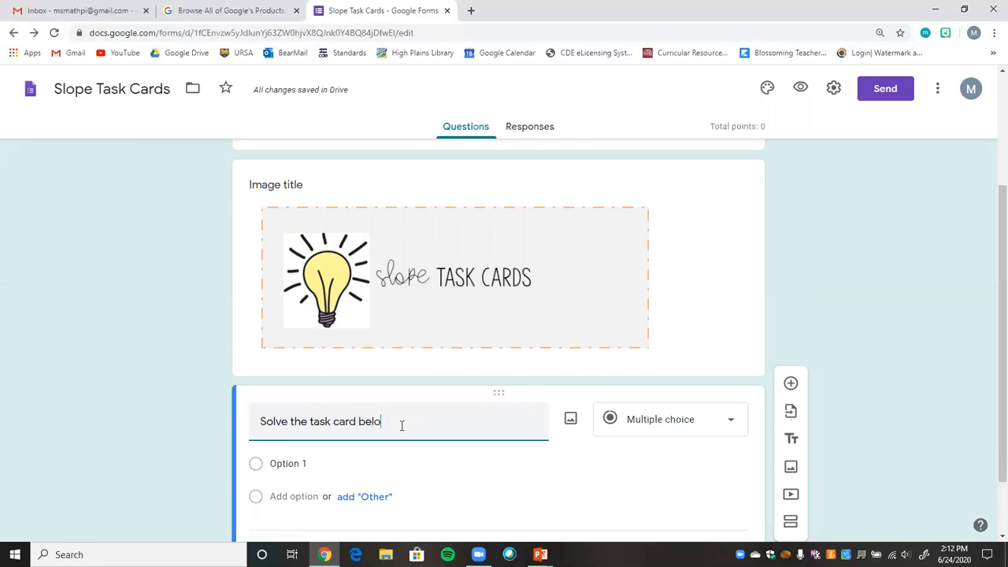
pyautogui.write('w.')
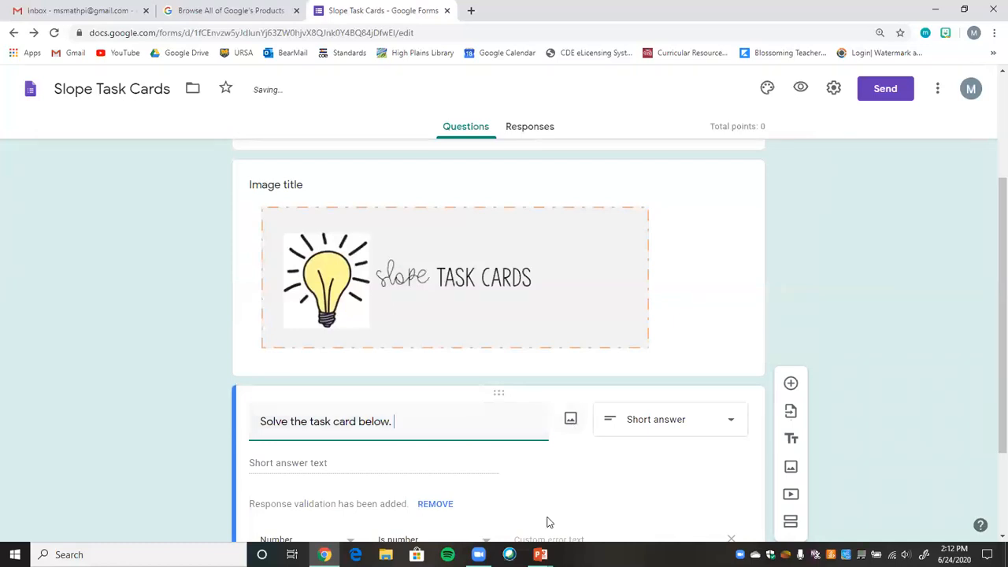
# - Switch to the task card slides in PowerPoint, capture Task Card #1 with Snipping Tool, and close the snip without saving
pyautogui.click(540, 555)
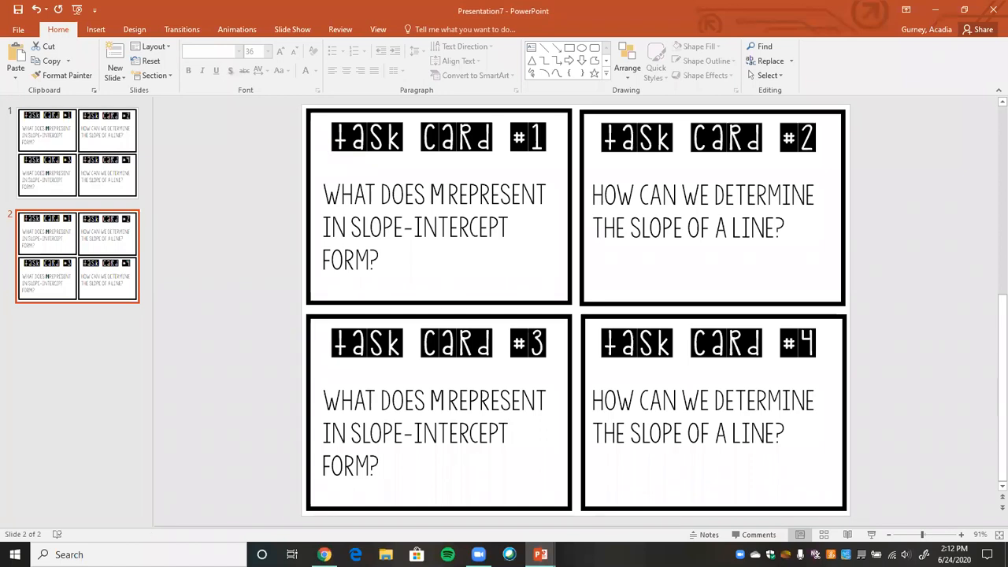
pyautogui.press('super+s')
pyautogui.write('sn')
pyautogui.click(173, 250)
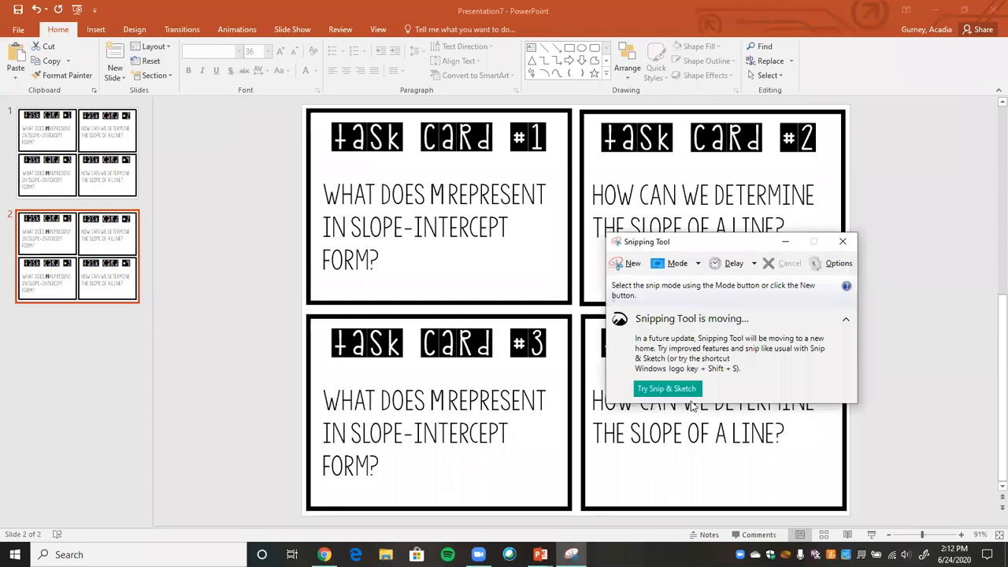
pyautogui.moveTo(540, 554)
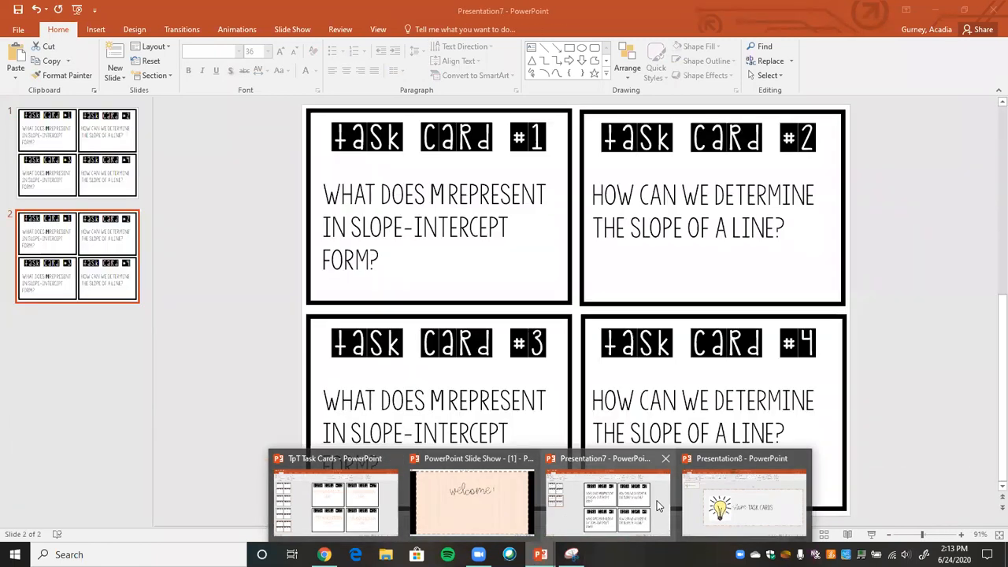
pyautogui.click(659, 505)
pyautogui.scroll(1, 504, 513)
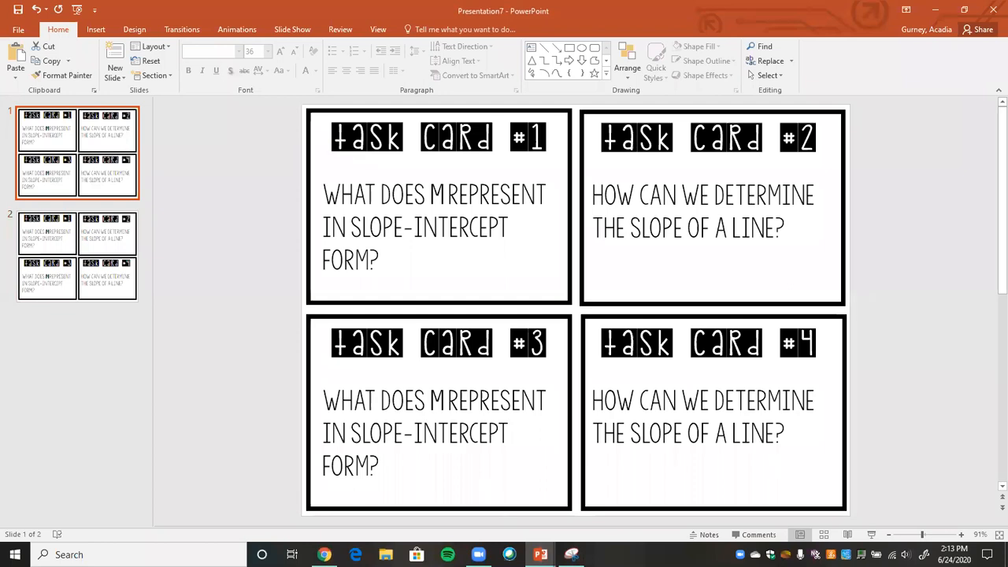
pyautogui.click(612, 252)
pyautogui.moveTo(306, 110); pyautogui.dragTo(573, 313)
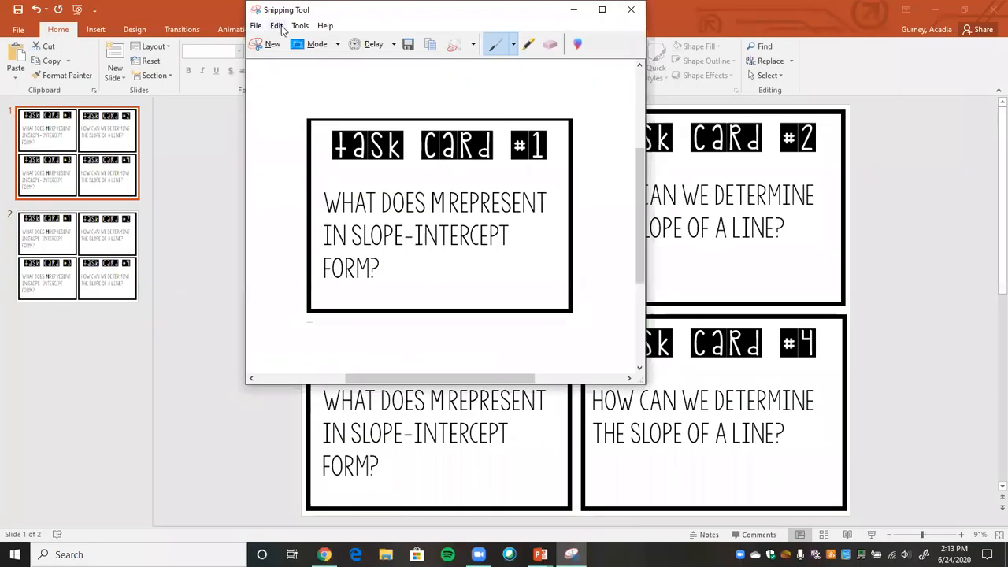
pyautogui.click(631, 10)
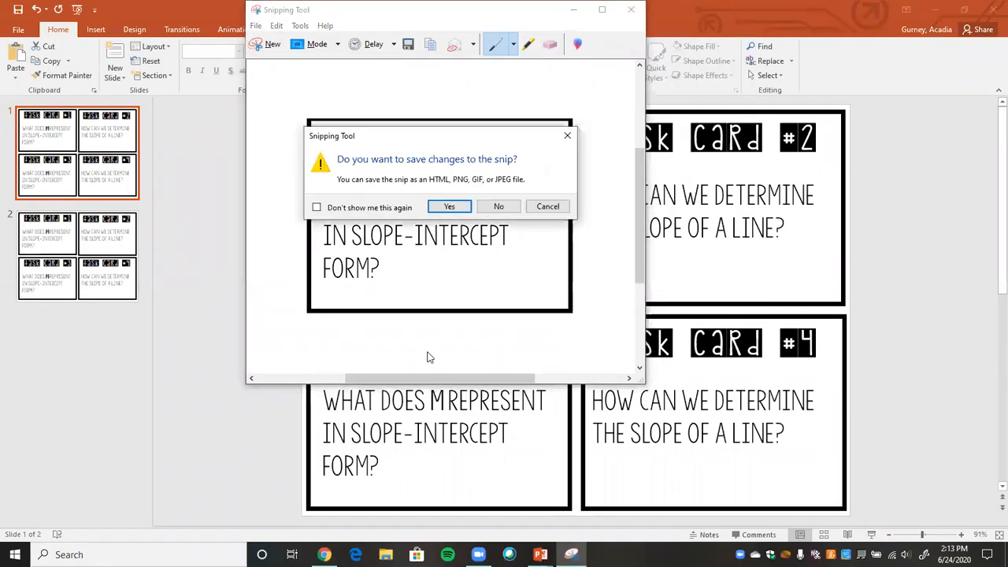
pyautogui.click(499, 206)
# - Return to the Google Forms quiz in Chrome and upload image "1" from the Video 3 folder into the "Solve the task card below." question
pyautogui.click(324, 554)
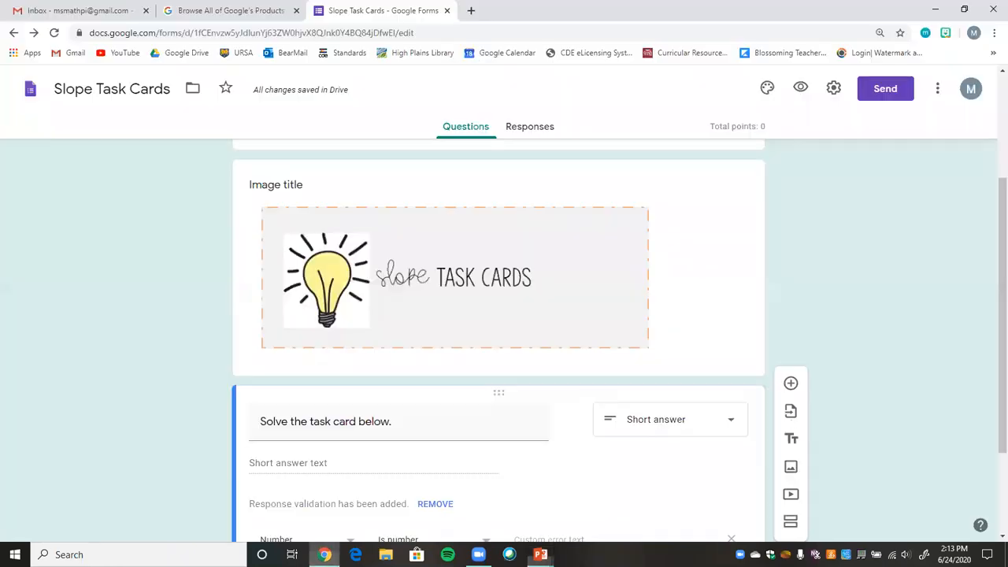
pyautogui.moveTo(569, 421)
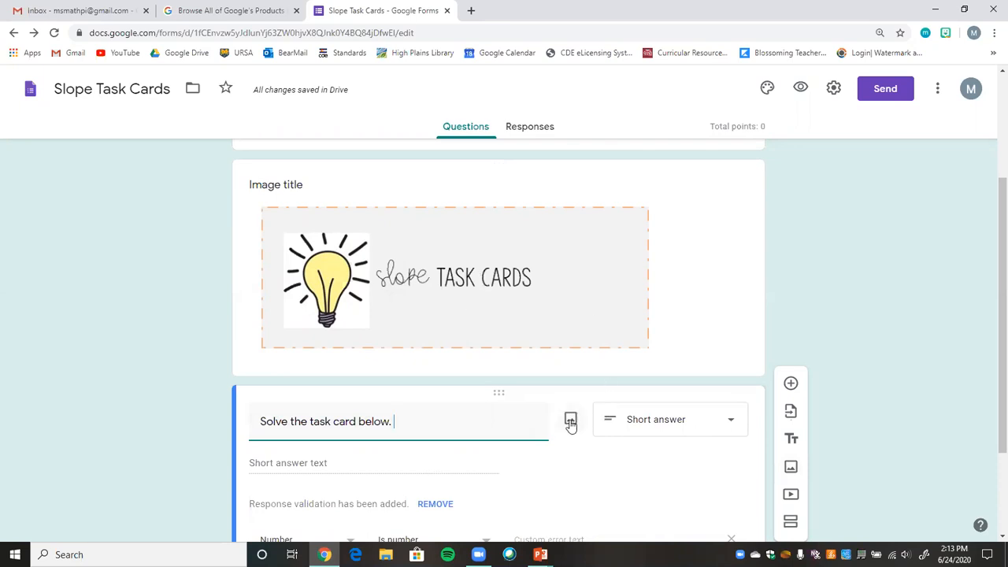
pyautogui.click(570, 422)
pyautogui.click(517, 393)
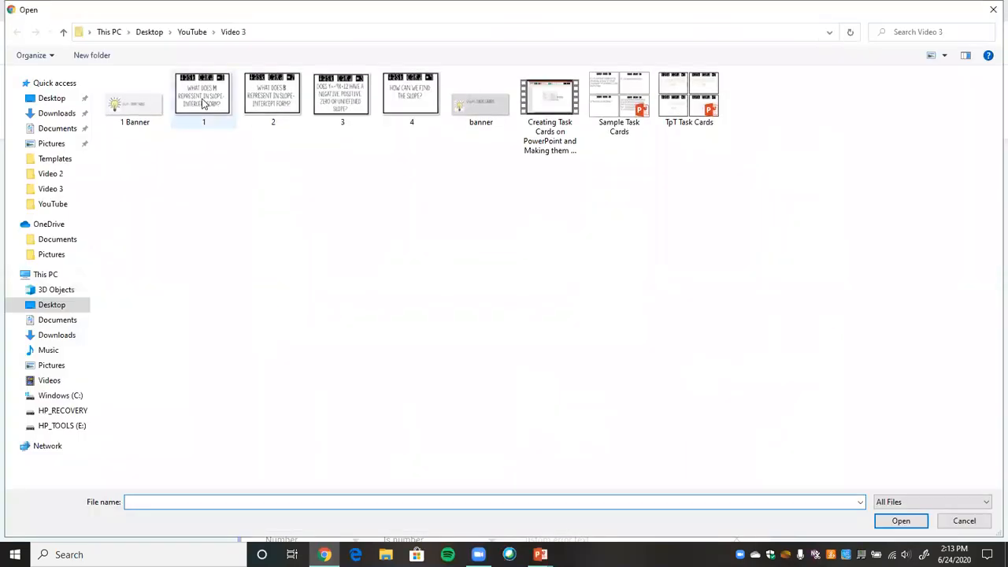
pyautogui.doubleClick(203, 102)
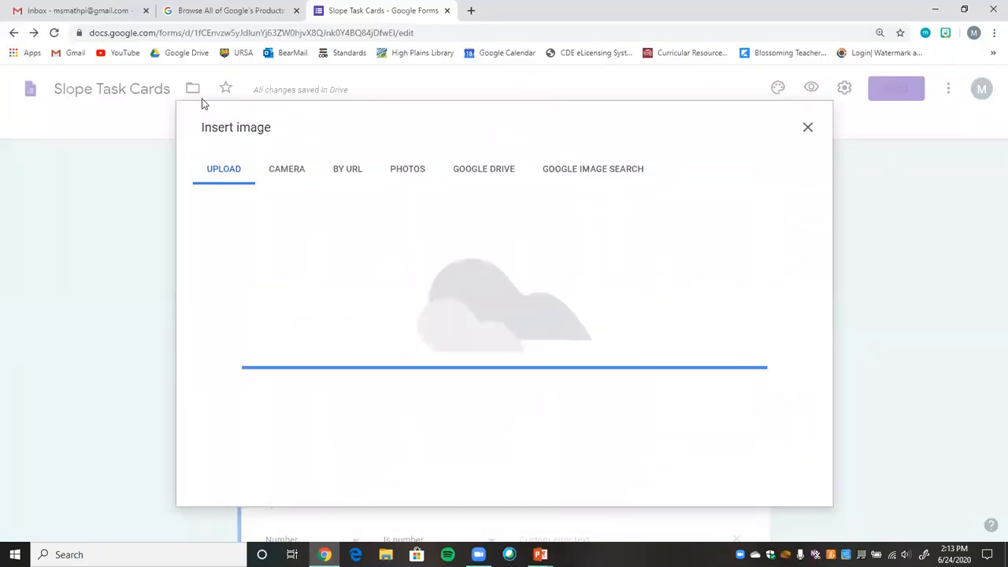
# - Change the Task Card #1 question to multiple choice with the options "slope" and "y-intercept"
pyautogui.scroll(-1, 987, 394)
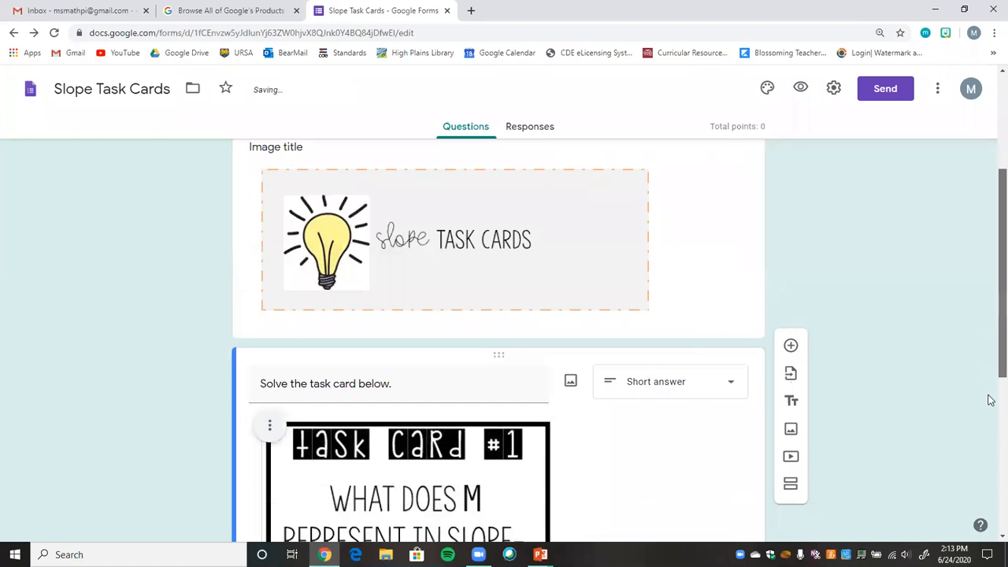
pyautogui.scroll(-4, 990, 400)
pyautogui.scroll(1, 992, 418)
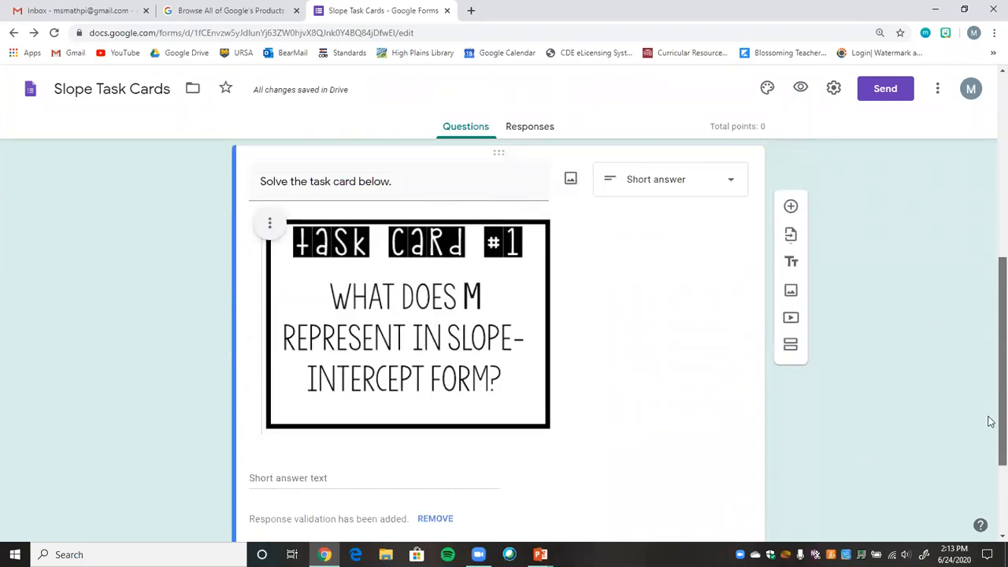
pyautogui.click(714, 193)
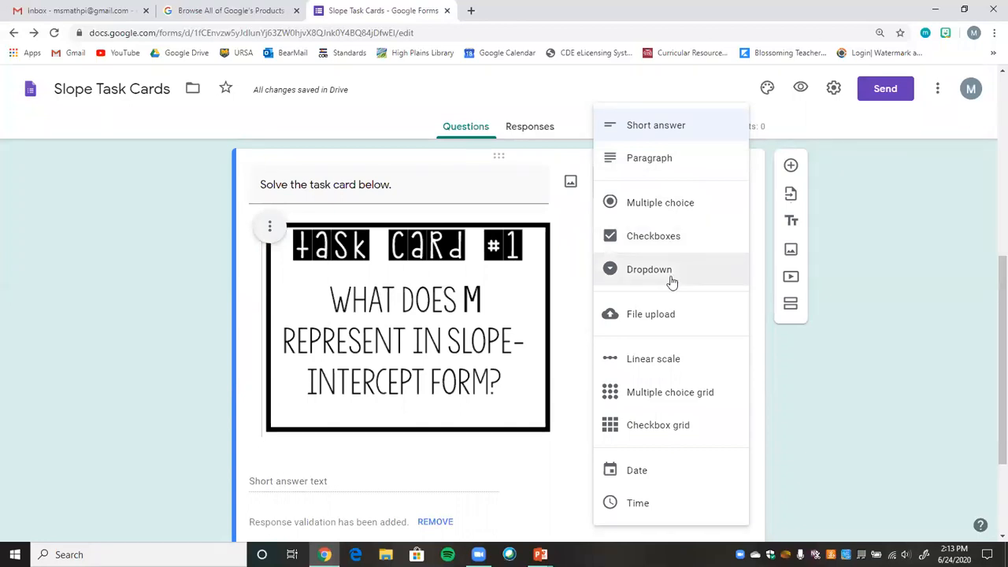
pyautogui.click(667, 214)
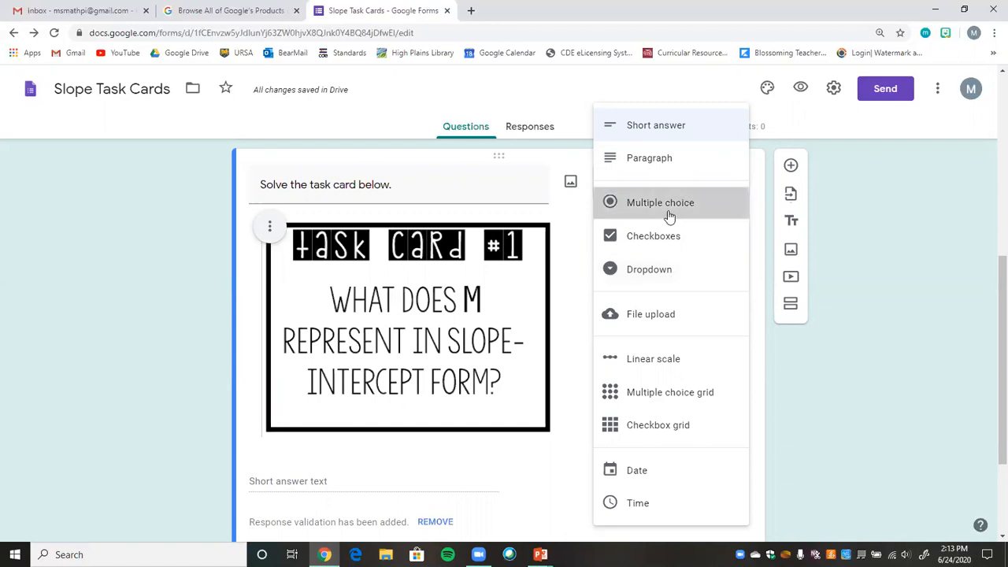
pyautogui.scroll(-2, 990, 298)
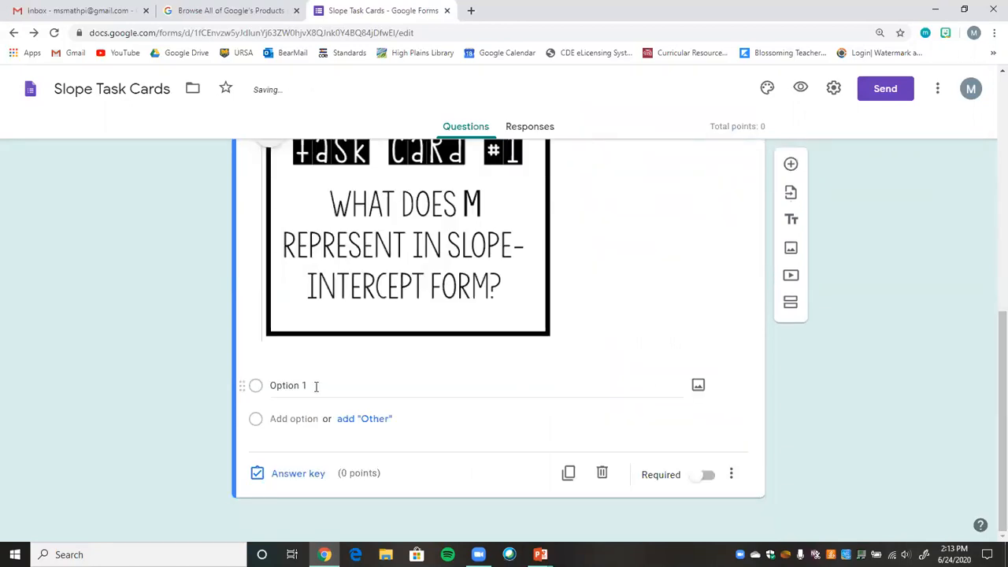
pyautogui.click(311, 387)
pyautogui.write('slope')
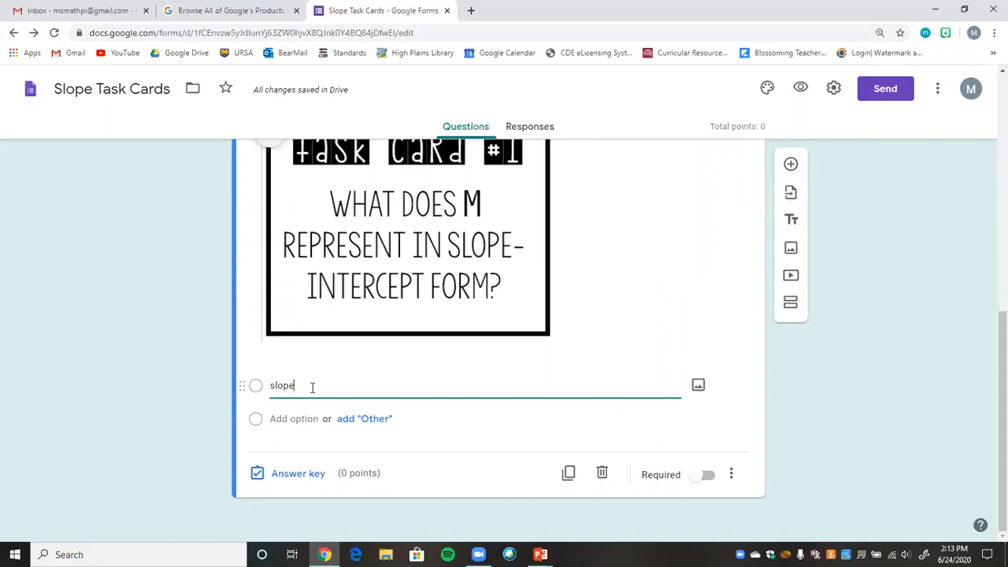
pyautogui.click(306, 417)
pyautogui.write('y-intercept')
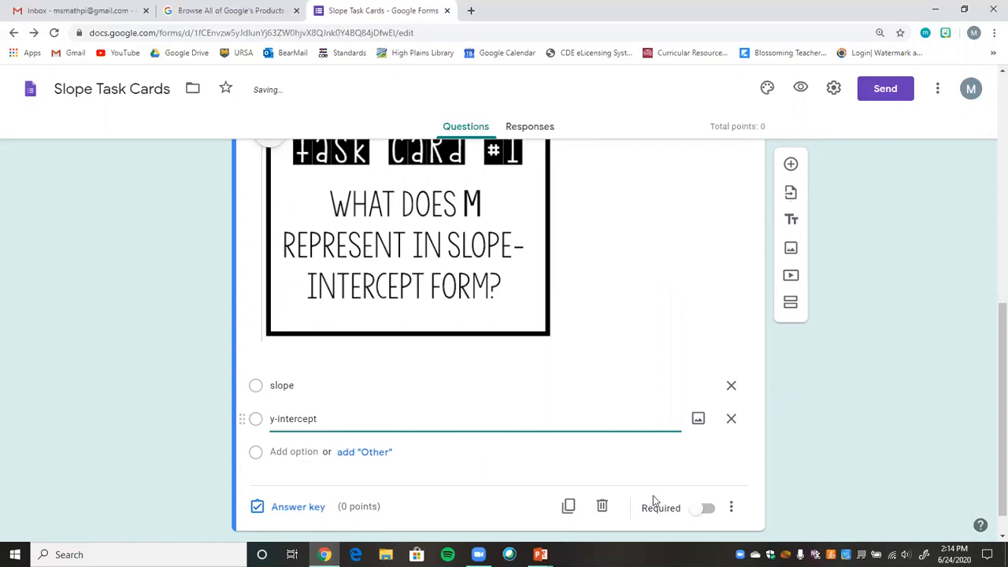
# - Make the Task Card #1 question required and mark "slope" as the correct answer in its answer key
pyautogui.click(707, 509)
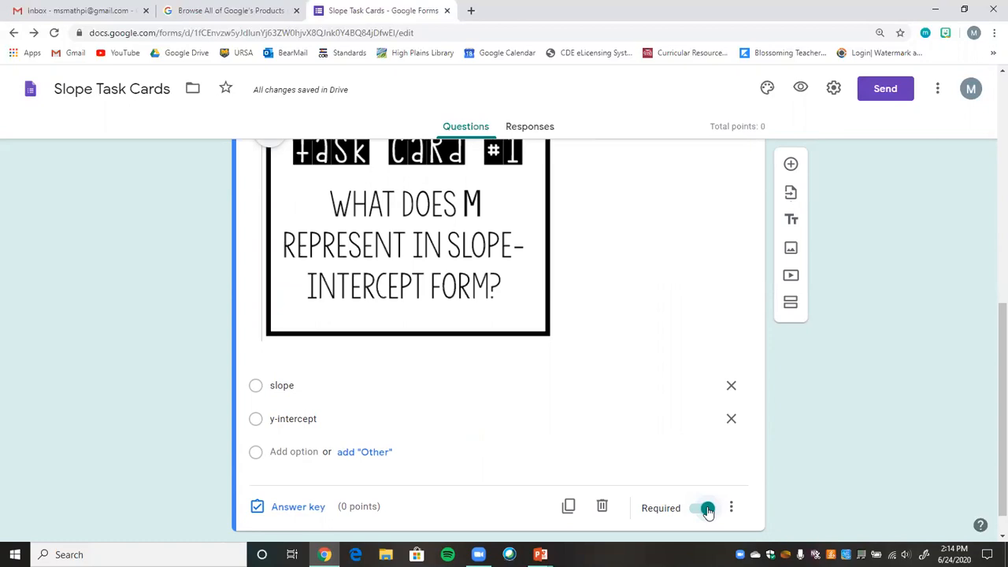
pyautogui.click(300, 507)
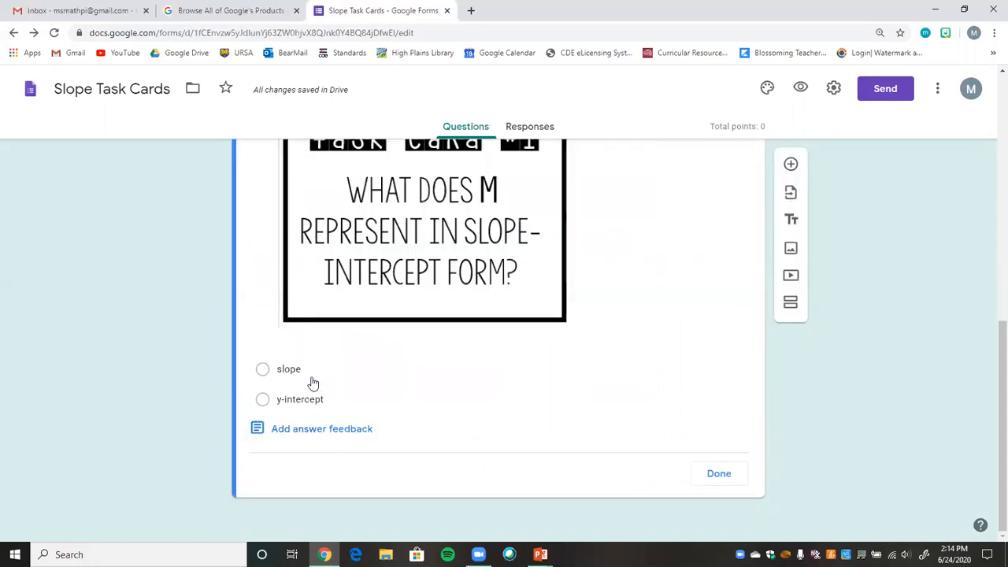
pyautogui.click(287, 371)
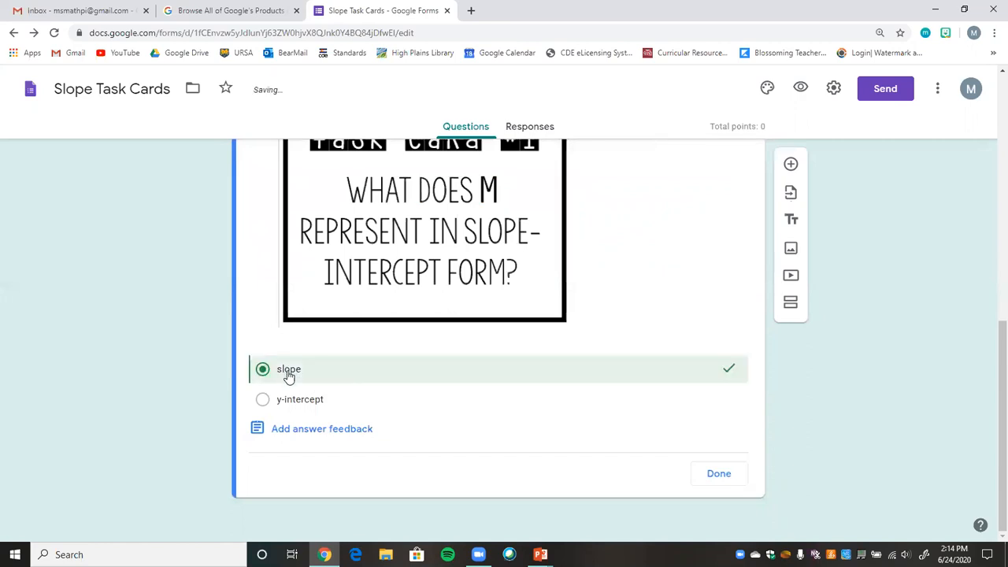
# - Add the answer feedback "Please go back and review your notes" for incorrect answers and "Way to go!" for correct ones, and save it
pyautogui.click(305, 431)
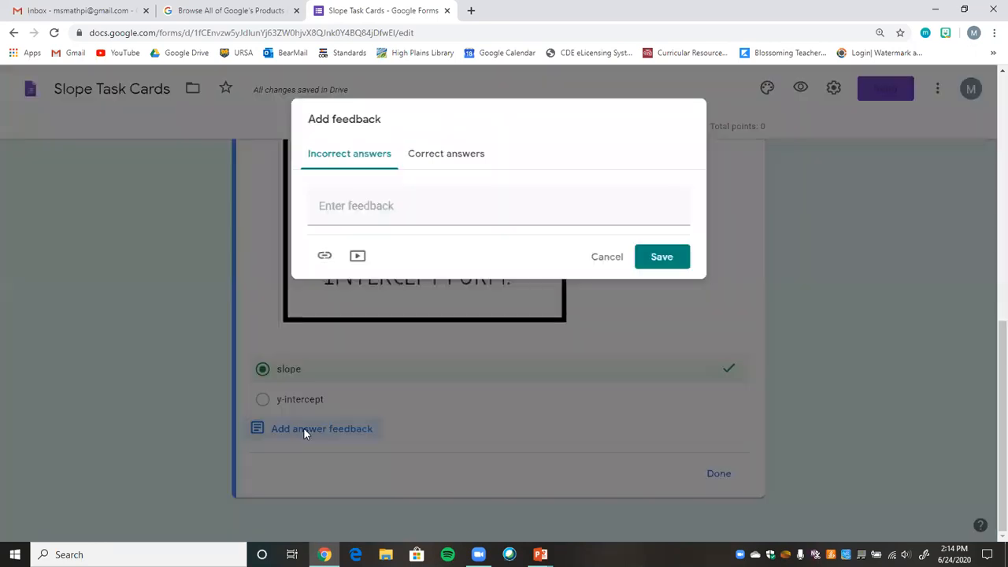
pyautogui.click(376, 216)
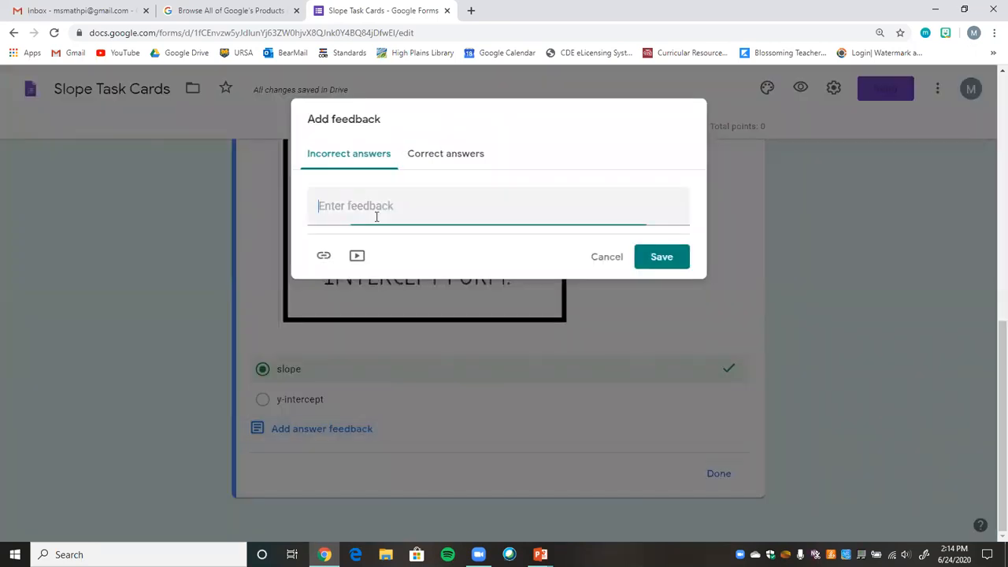
pyautogui.write('Please go back and review your notes')
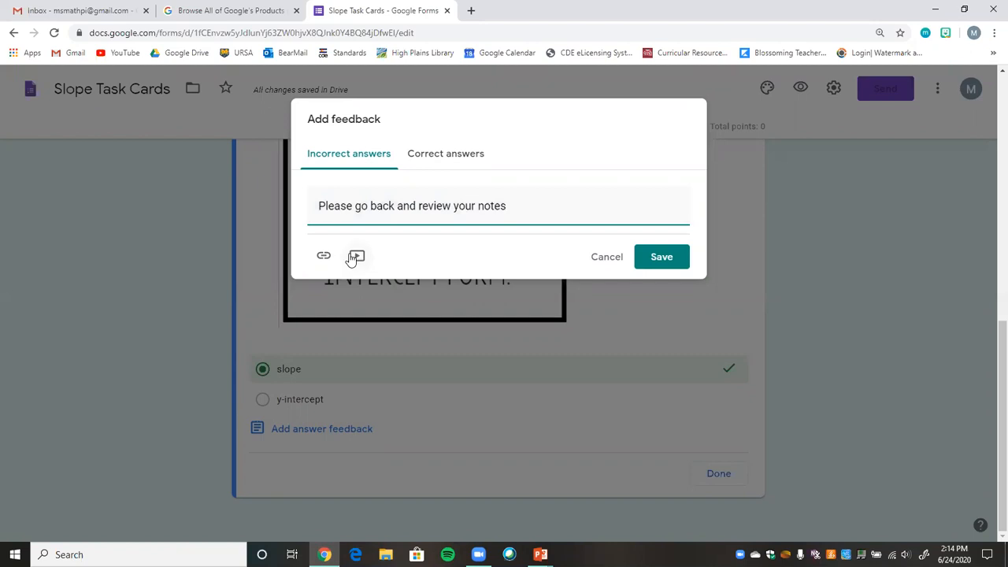
pyautogui.click(474, 153)
pyautogui.click(452, 199)
pyautogui.write('Way')
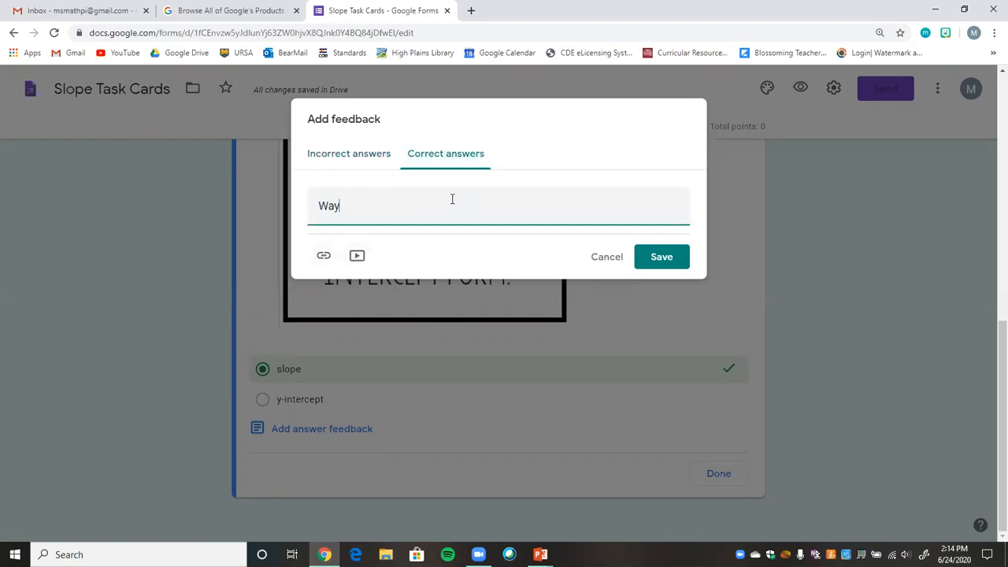
pyautogui.write(' to go!')
pyautogui.click(661, 258)
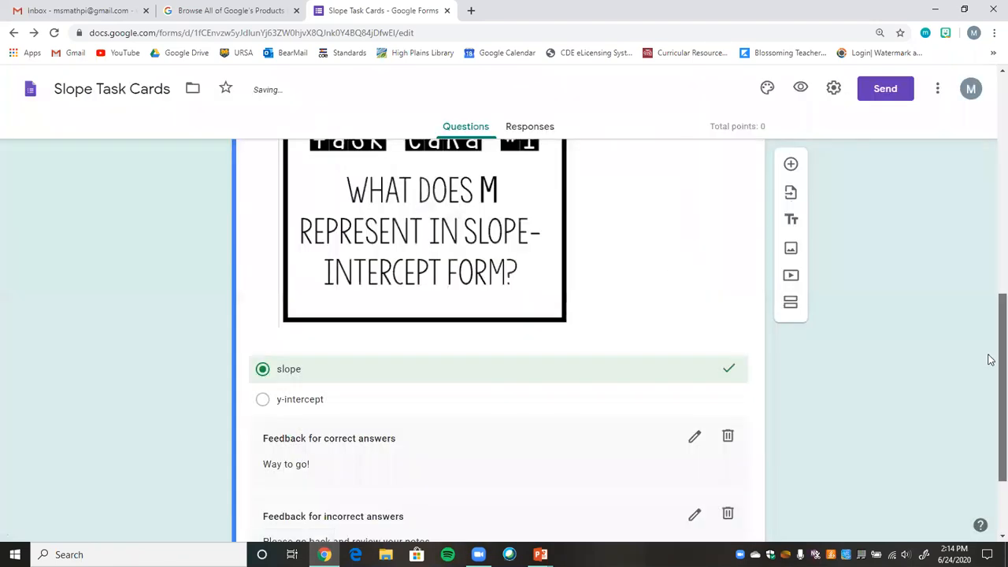
# - Set the Task Card #1 question's value to 1 point and finish editing its answer key
pyautogui.scroll(3, 990, 360)
pyautogui.click(692, 208)
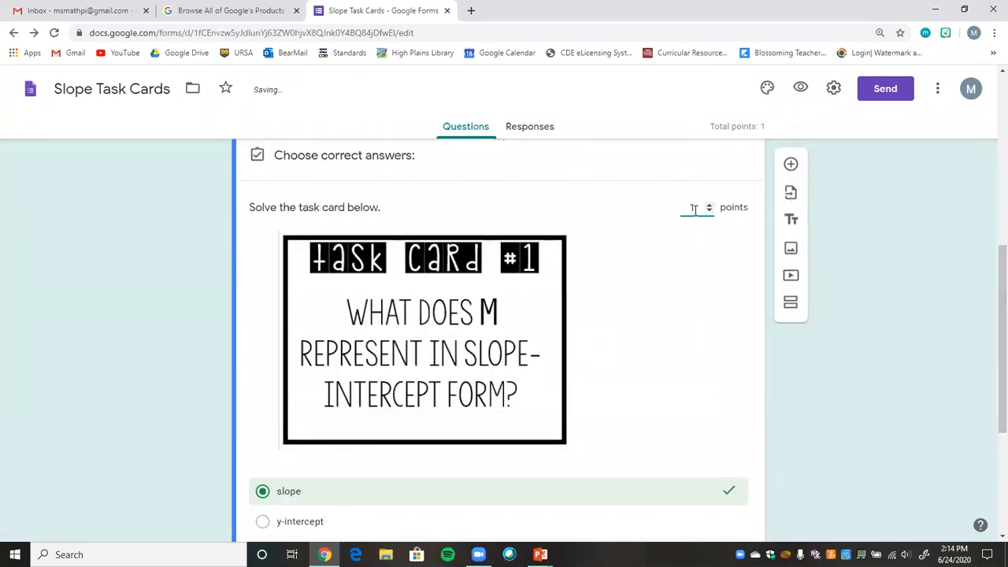
pyautogui.click(832, 352)
pyautogui.moveTo(998, 311); pyautogui.dragTo(999, 409)
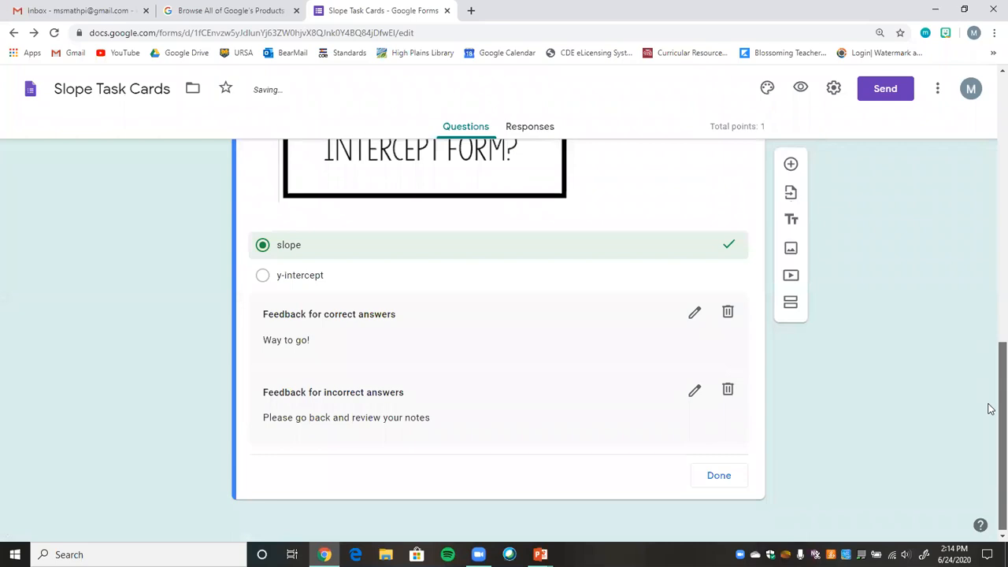
pyautogui.click(726, 475)
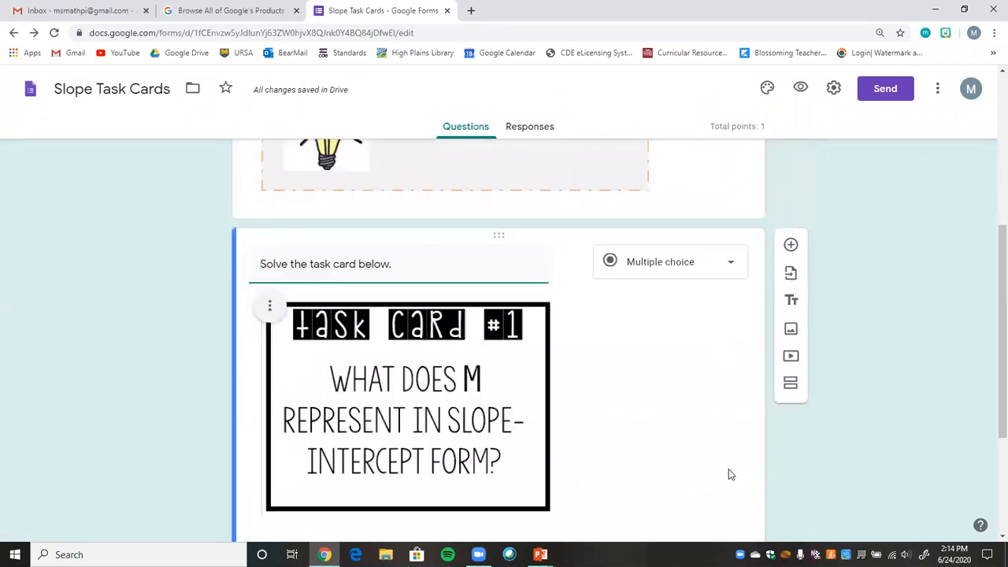
# - Add a new question below Task Card #1 with the text "Solve the task card below.", correcting the misspelled "card"
pyautogui.scroll(-3, 990, 362)
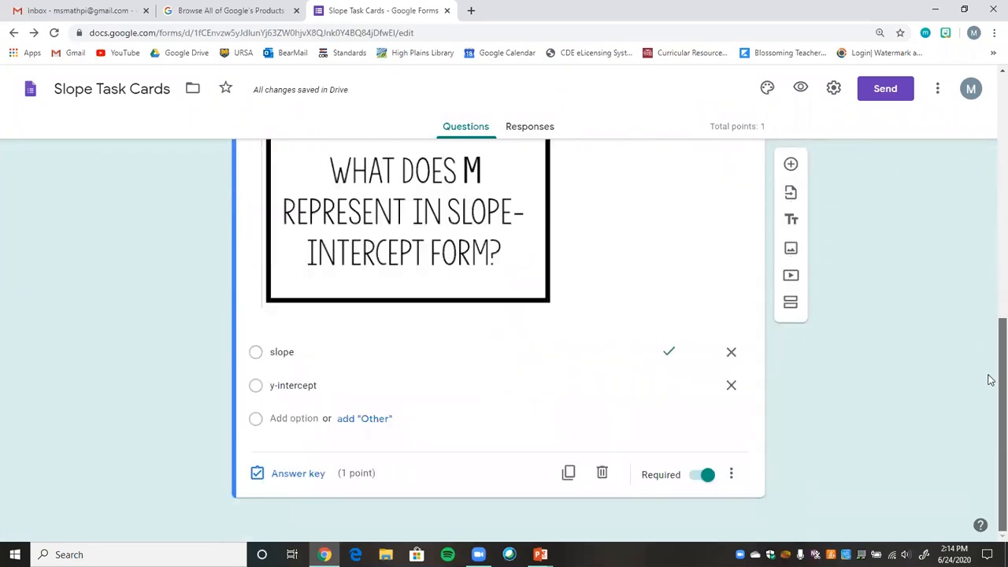
pyautogui.click(790, 164)
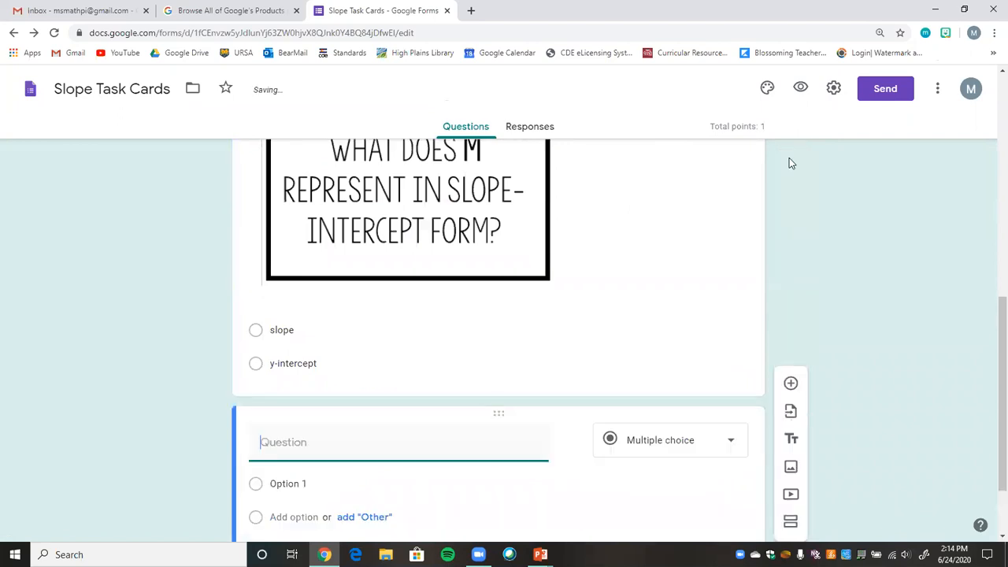
pyautogui.write('Sol')
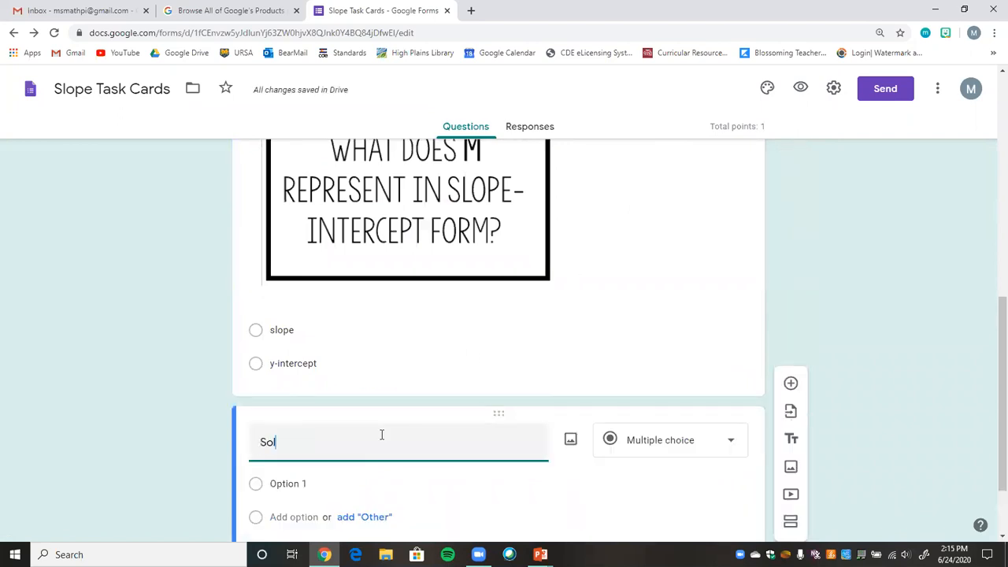
pyautogui.write('ve the task acrd be')
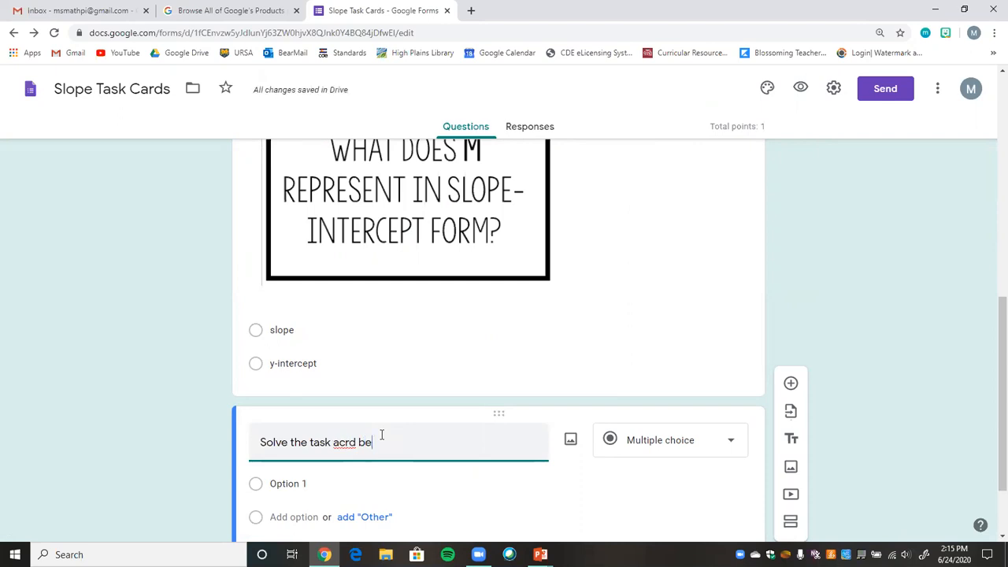
pyautogui.write('low.')
pyautogui.rightClick(347, 441)
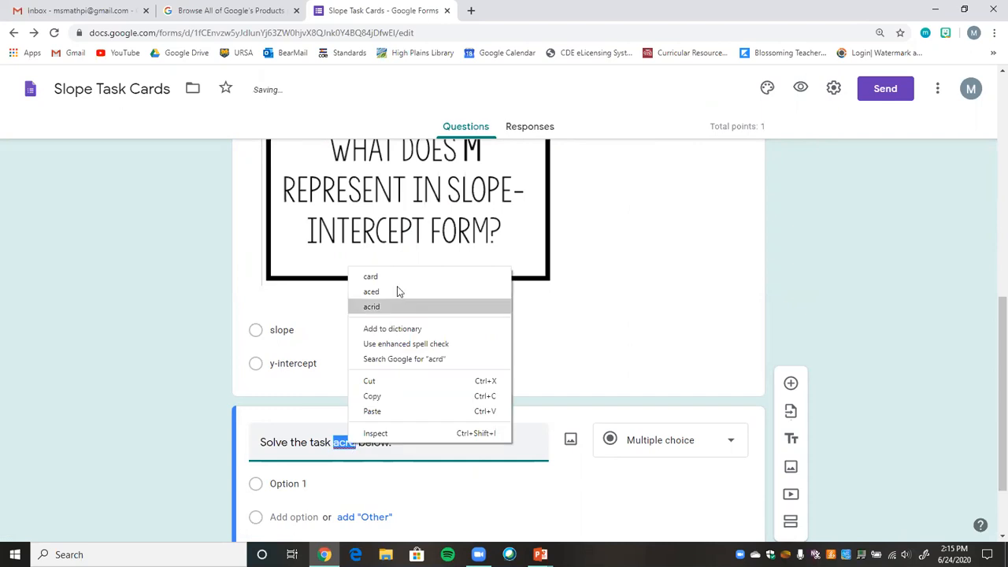
pyautogui.click(370, 274)
# - Add the Task Card #4 image from the desktop file 4 to the new "Solve the task card below." question
pyautogui.click(571, 442)
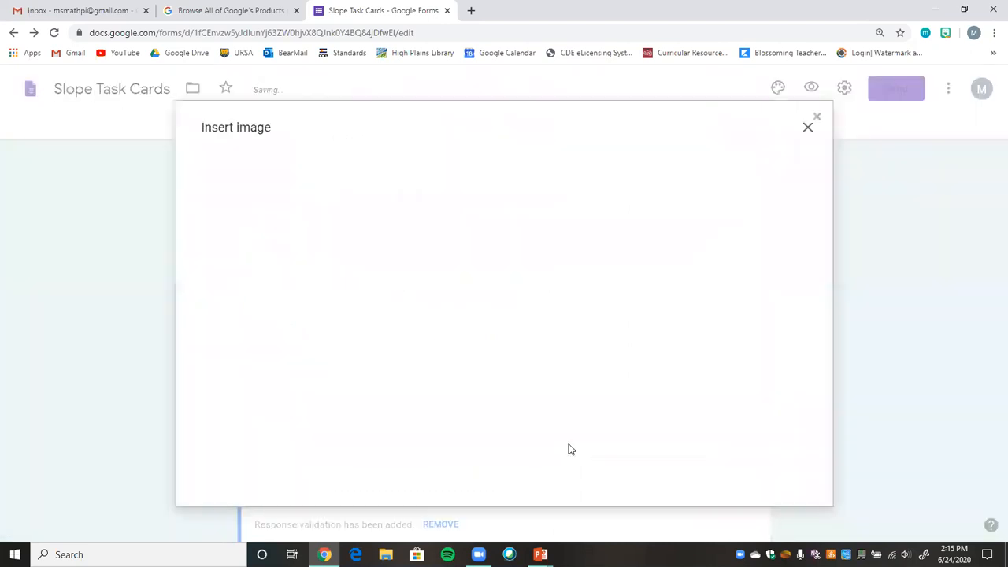
pyautogui.click(505, 391)
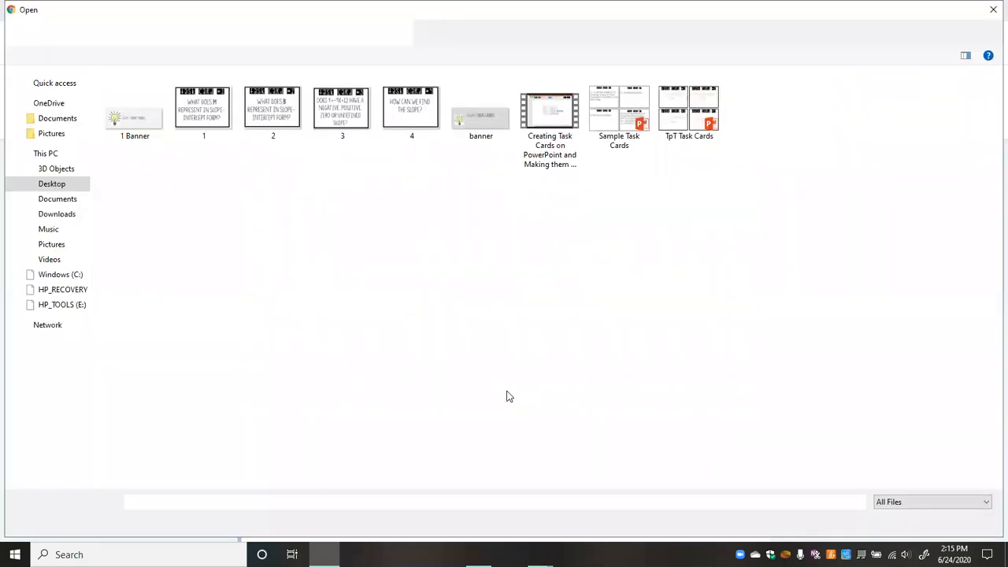
pyautogui.doubleClick(407, 94)
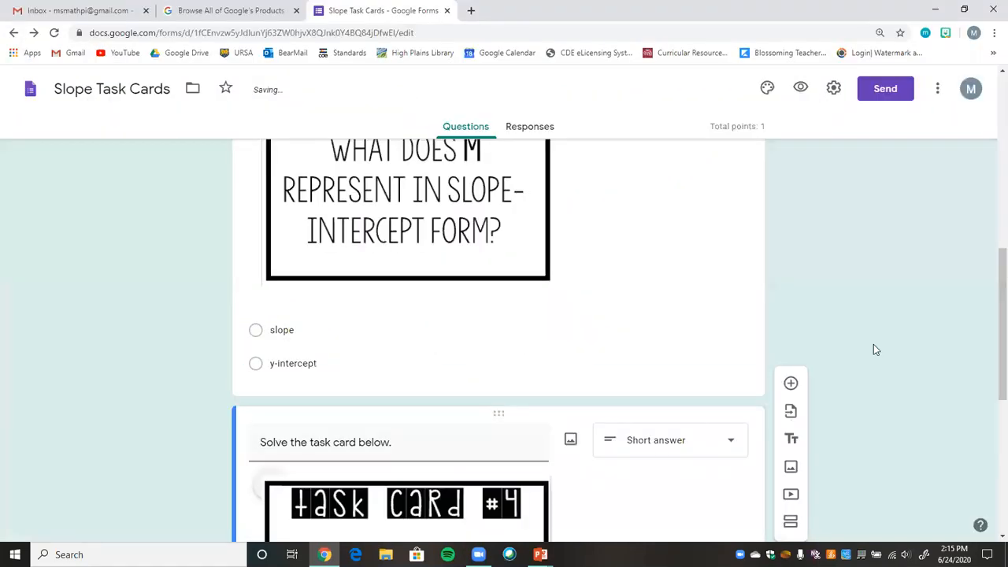
# - Make the Task Card #4 question required and remove its response validation
pyautogui.moveTo(991, 391); pyautogui.dragTo(990, 479)
pyautogui.click(707, 501)
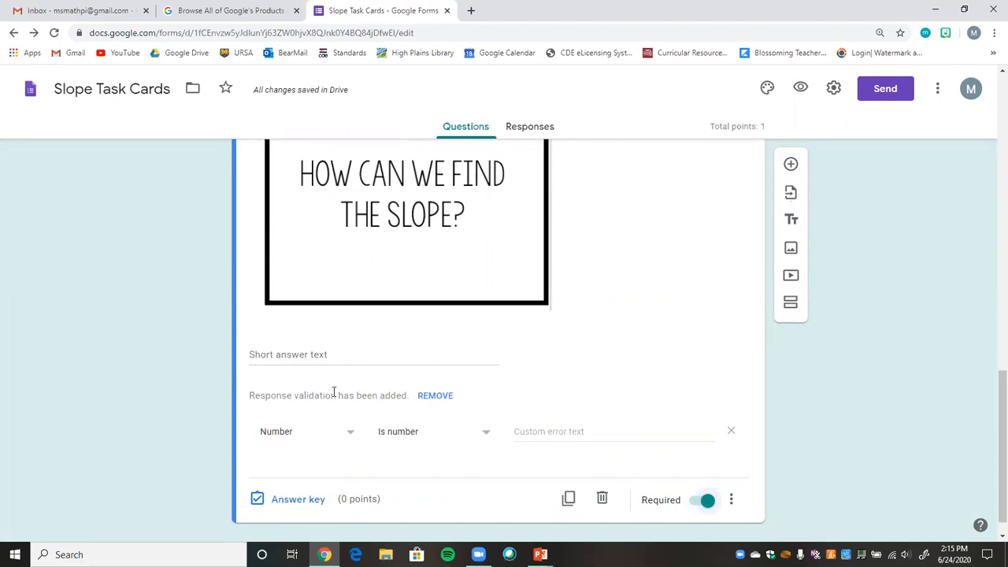
pyautogui.click(422, 398)
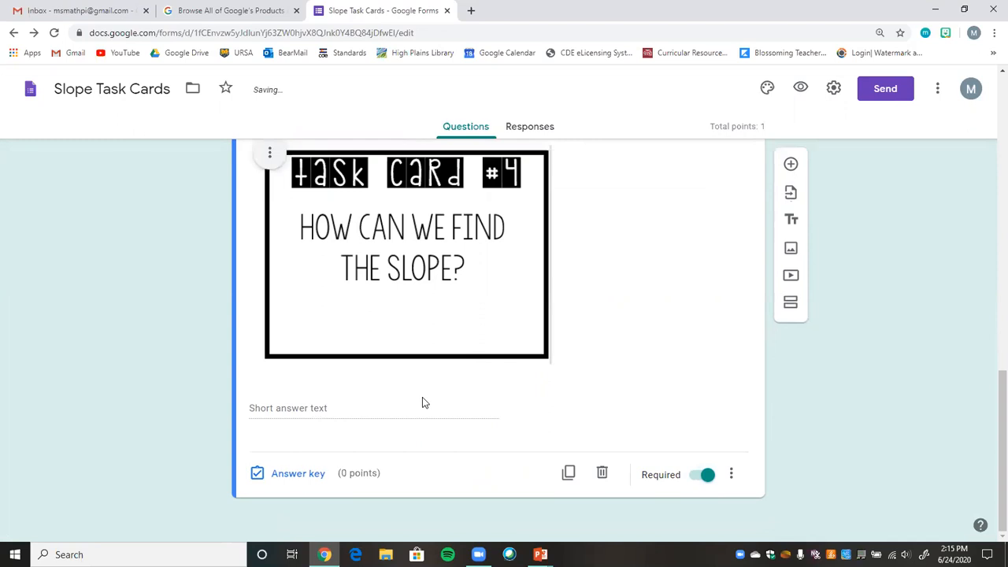
# - Set the Task Card #4 question's value to 1 point, mark all other answers incorrect, and finish its answer key
pyautogui.click(298, 473)
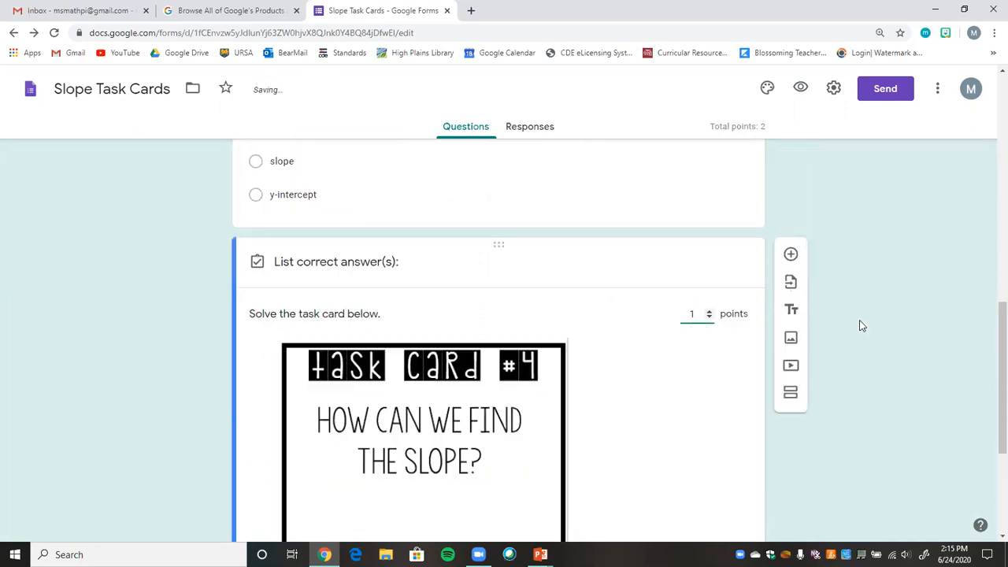
pyautogui.moveTo(992, 341); pyautogui.dragTo(990, 398)
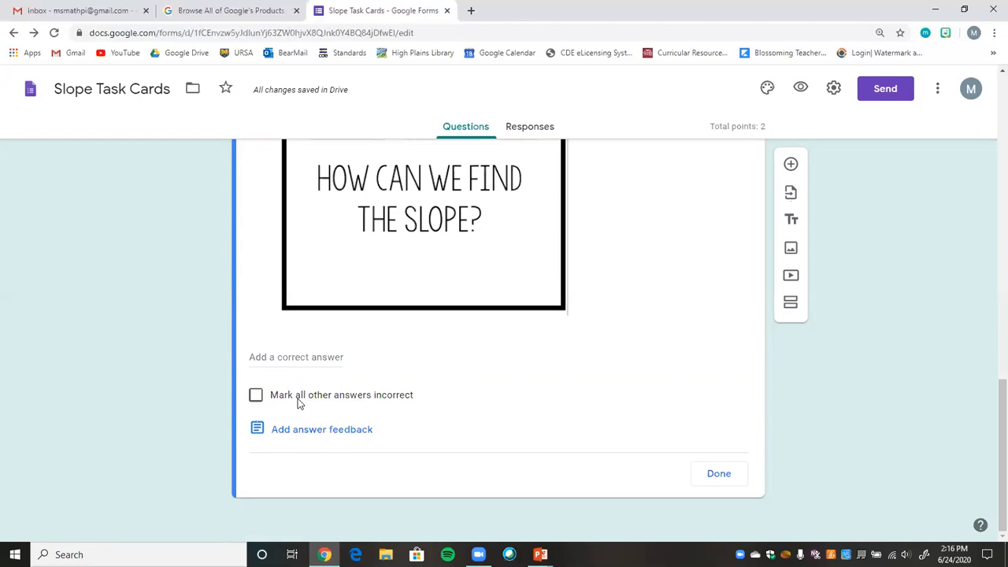
pyautogui.click(340, 402)
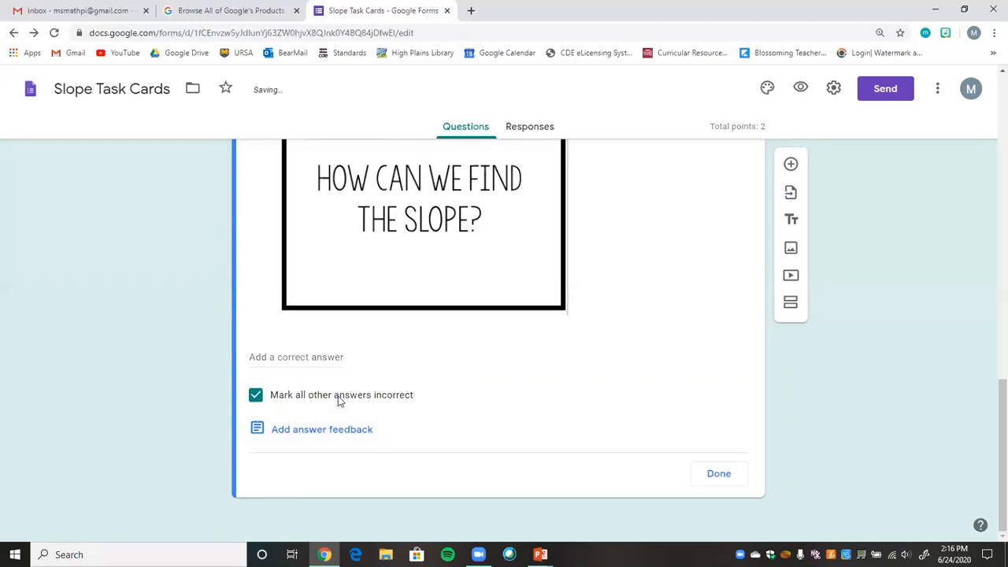
pyautogui.click(718, 478)
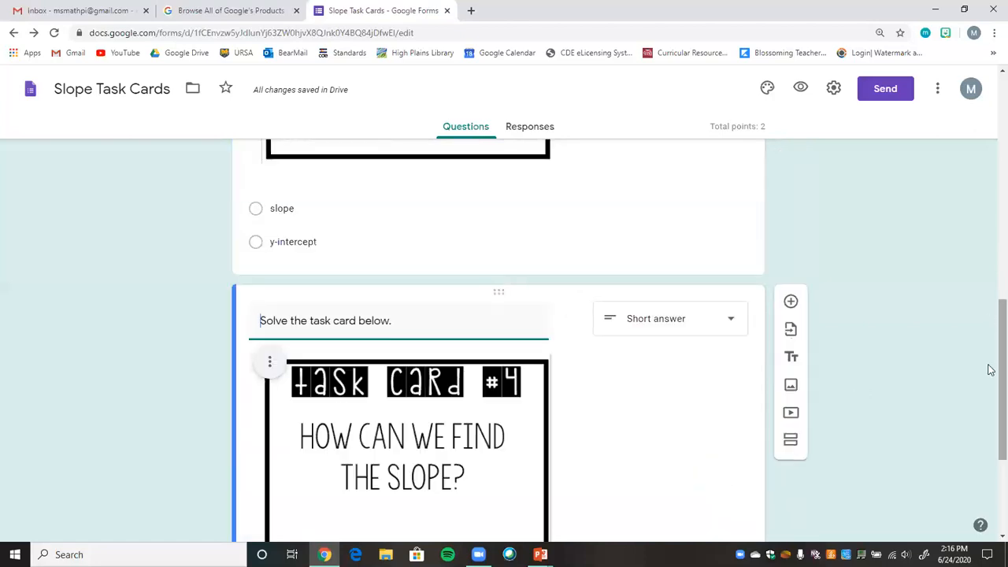
# - Preview the Slope Task Cards form and fill in the respondent's email address
pyautogui.scroll(-3, 988, 367)
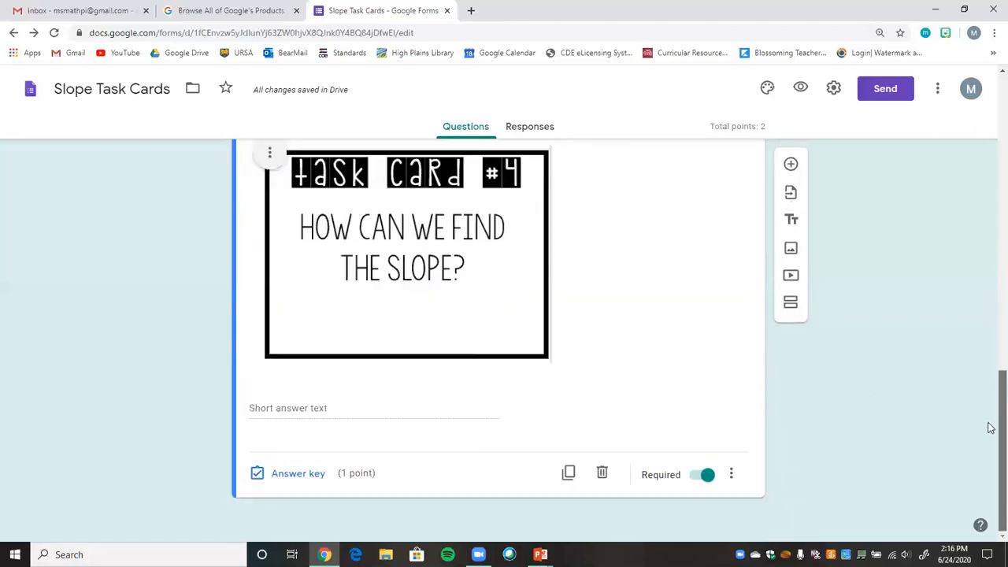
pyautogui.scroll(2, 989, 354)
pyautogui.scroll(-2, 990, 341)
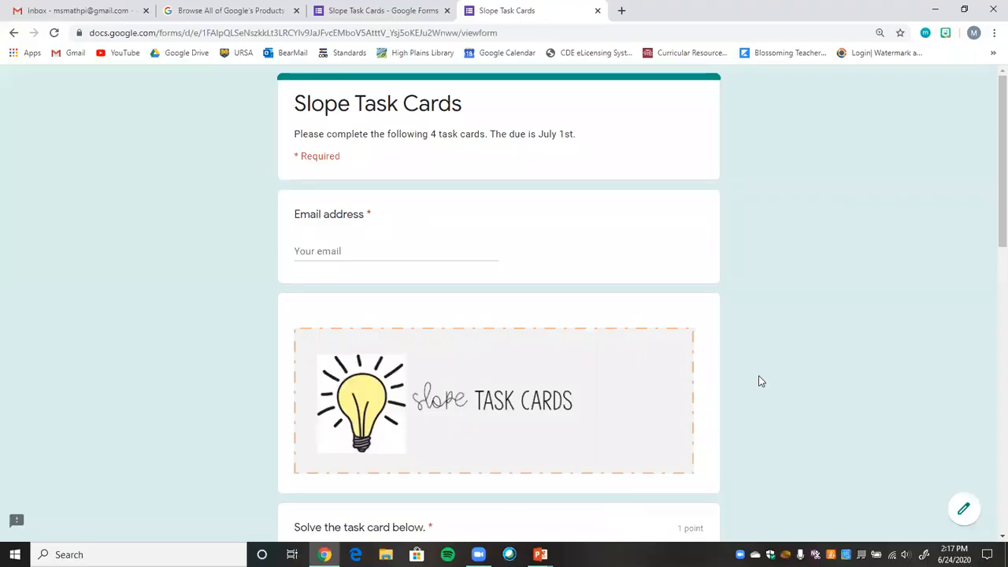
pyautogui.click(351, 251)
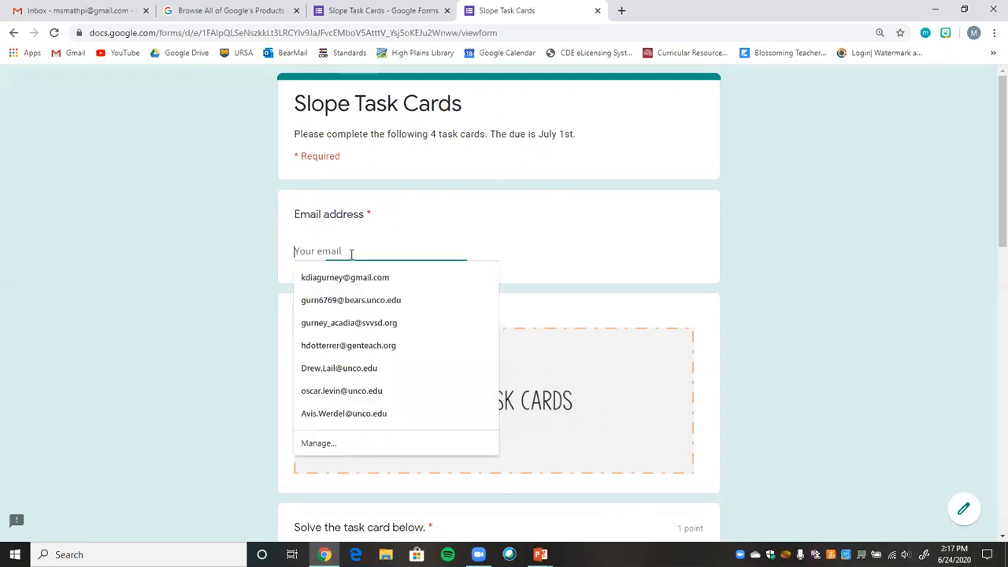
pyautogui.click(346, 276)
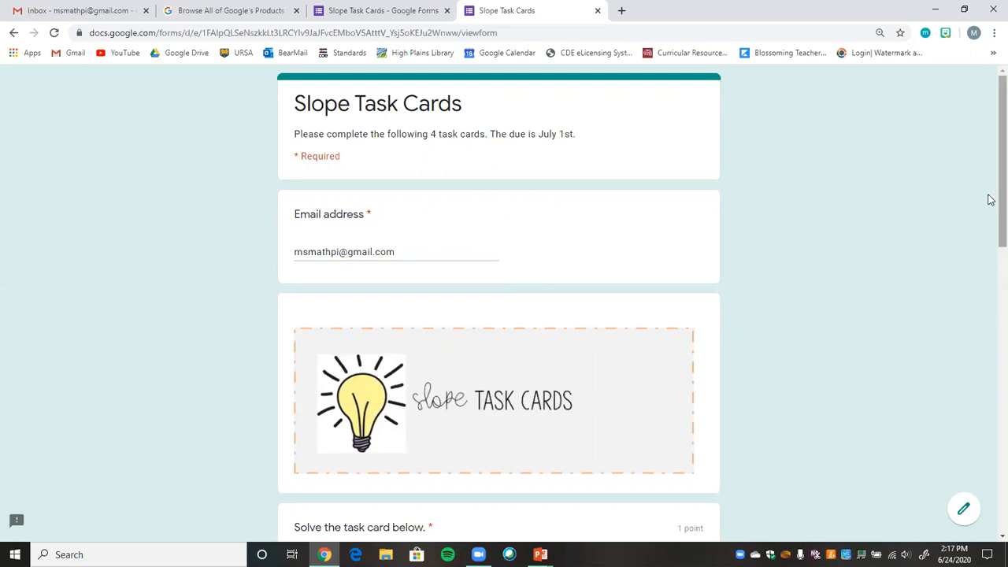
# - Answer Task Card #1 with "slope" and Task Card #4 with "rise/run", and submit the response
pyautogui.moveTo(989, 220); pyautogui.dragTo(990, 373)
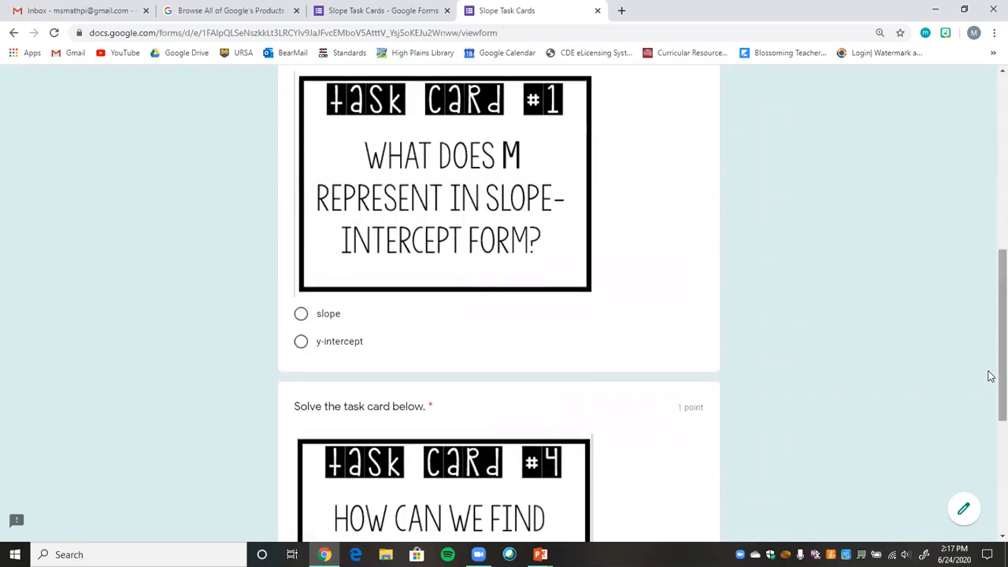
pyautogui.click(322, 317)
pyautogui.moveTo(988, 344); pyautogui.dragTo(990, 489)
pyautogui.click(385, 395)
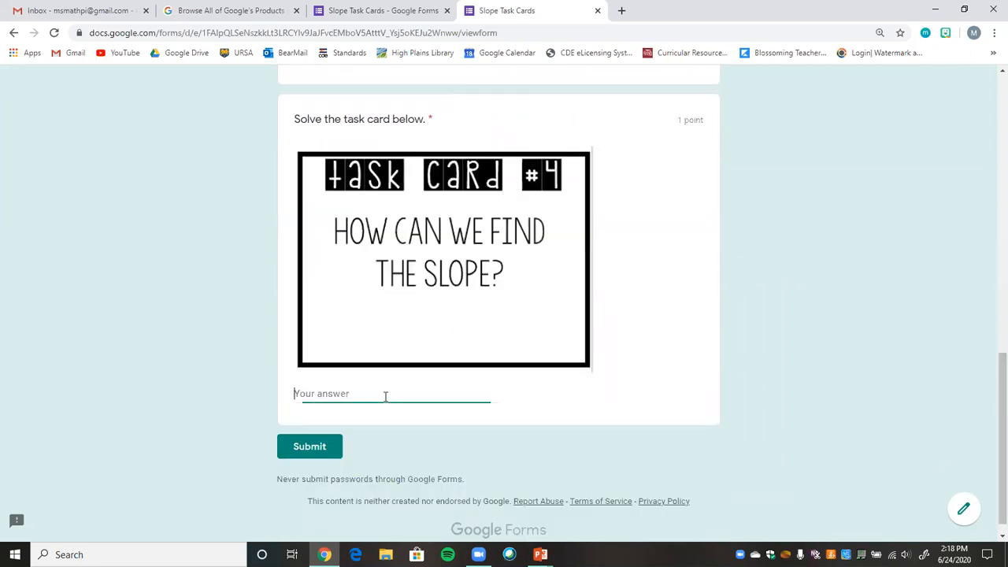
pyautogui.write('rise/run')
pyautogui.click(319, 447)
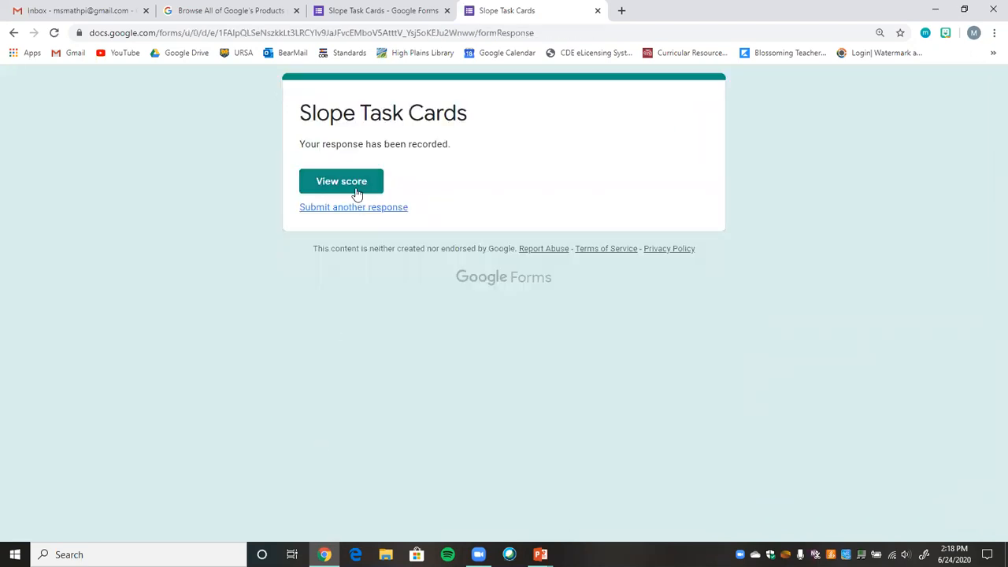
# - View the score of the submitted response and examine its total points, per-question marks and feedback
pyautogui.click(350, 186)
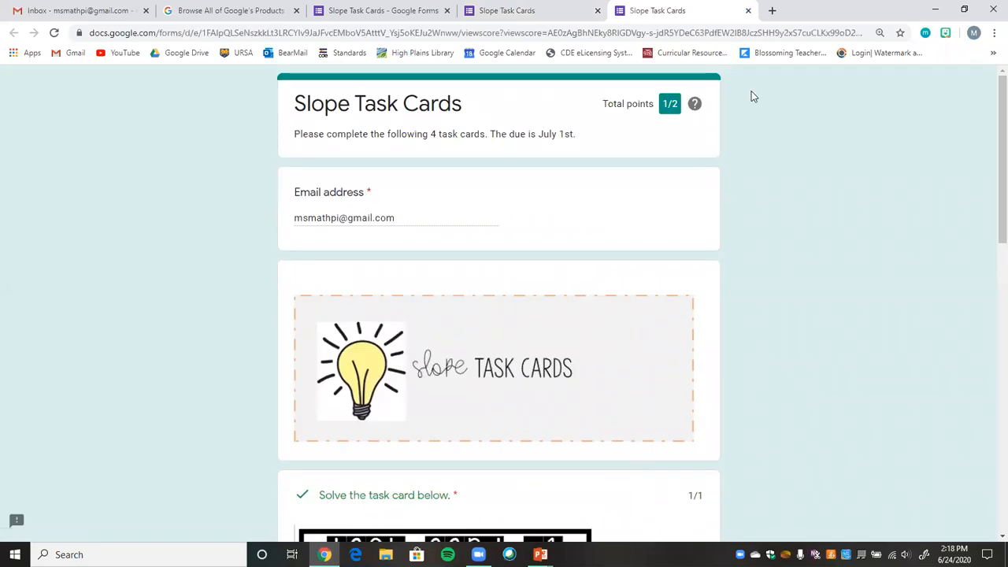
pyautogui.moveTo(990, 151); pyautogui.dragTo(989, 400)
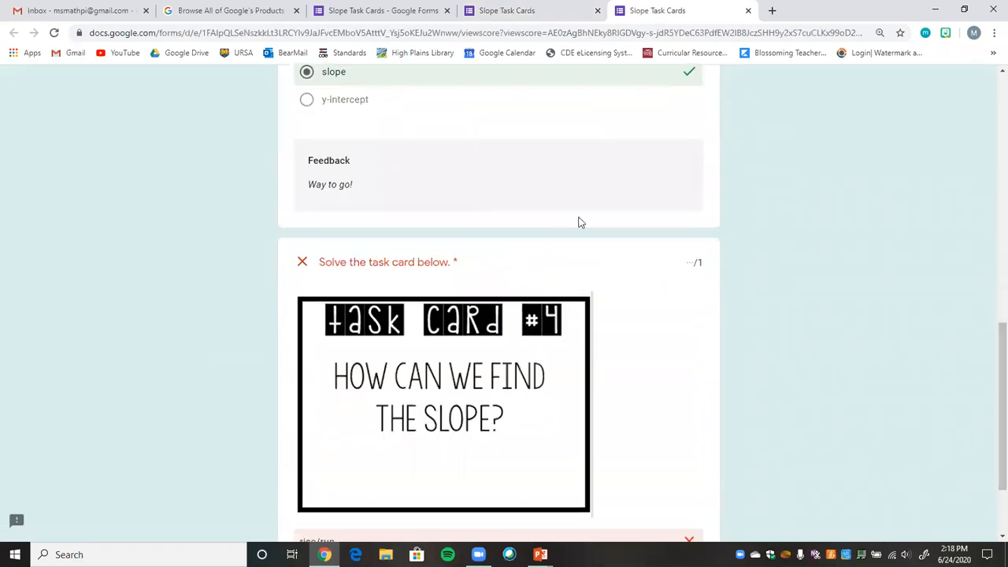
pyautogui.moveTo(990, 364); pyautogui.dragTo(989, 429)
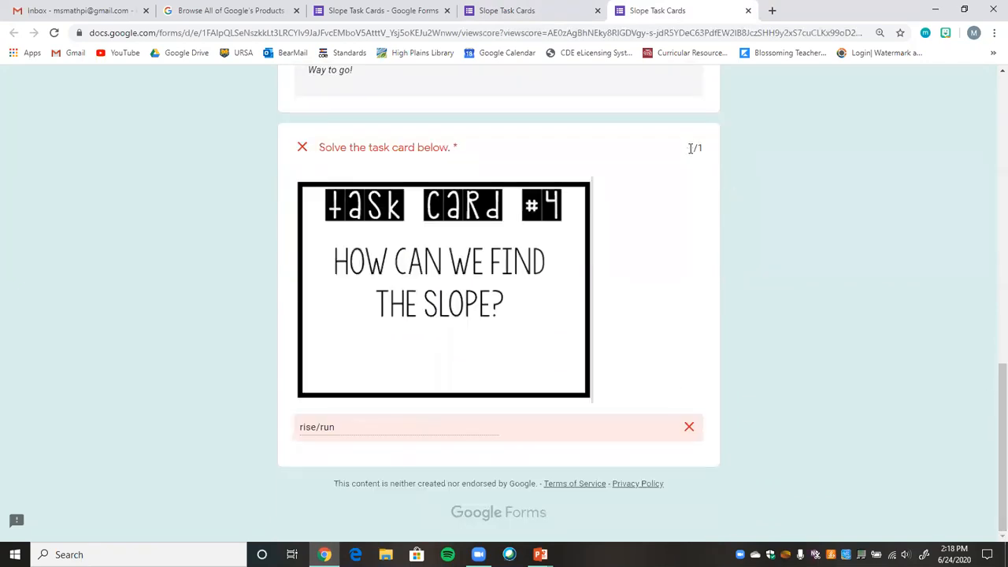
pyautogui.moveTo(990, 410); pyautogui.dragTo(990, 83)
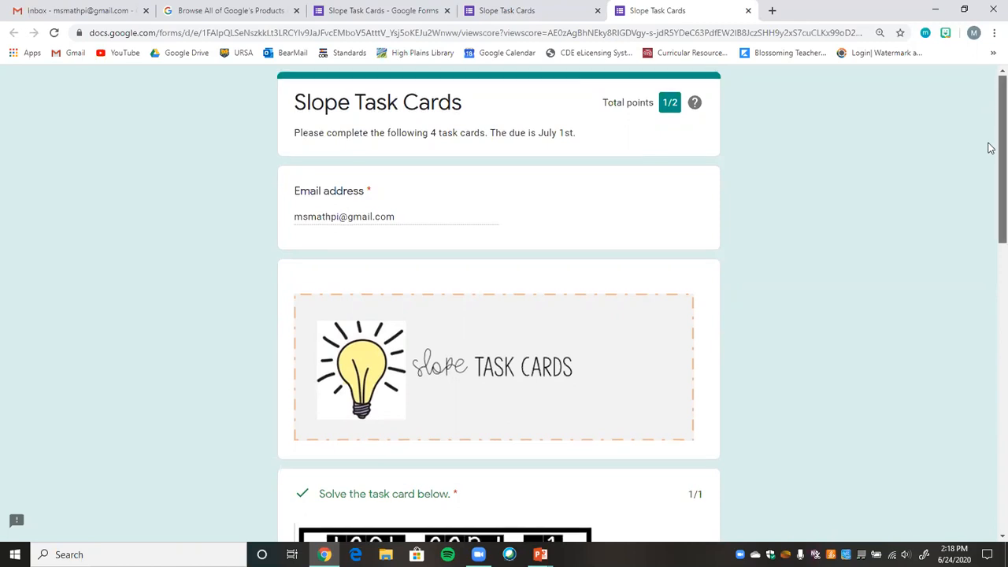
pyautogui.scroll(-2, 990, 148)
pyautogui.moveTo(990, 148); pyautogui.dragTo(991, 381)
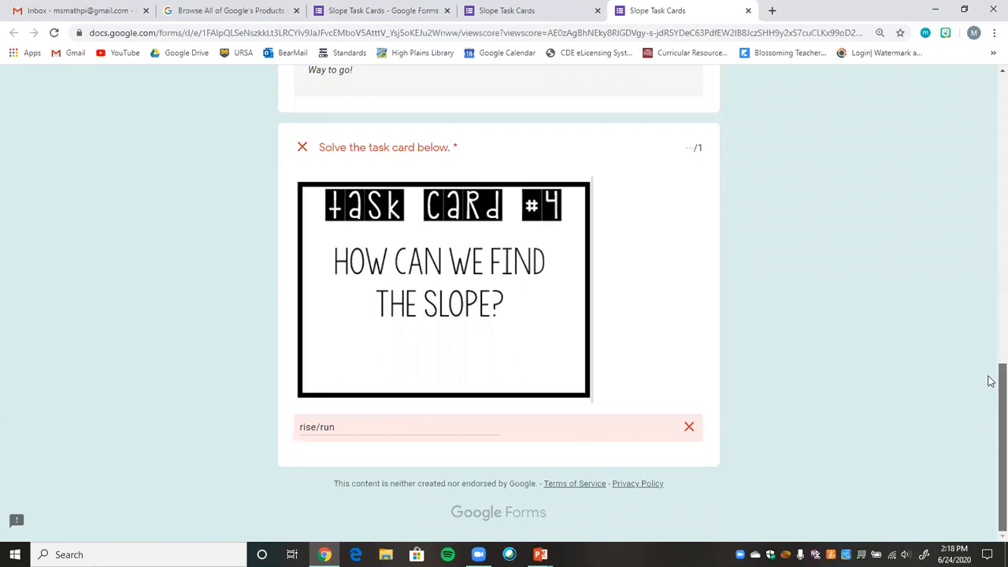
pyautogui.scroll(10, 990, 104)
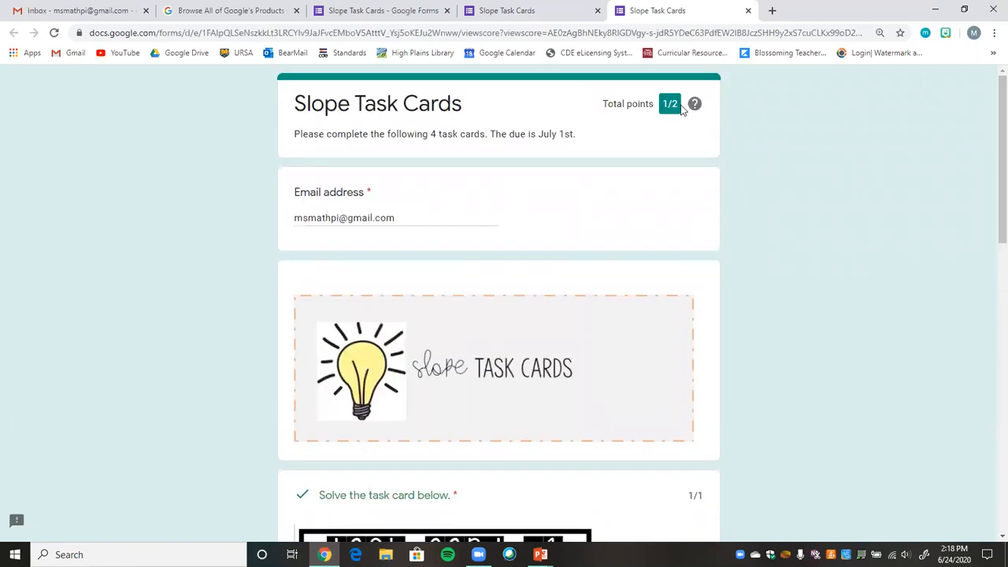
# - Return to the form editor and examine the response summary with its insights, points distribution and scores list
pyautogui.click(397, 6)
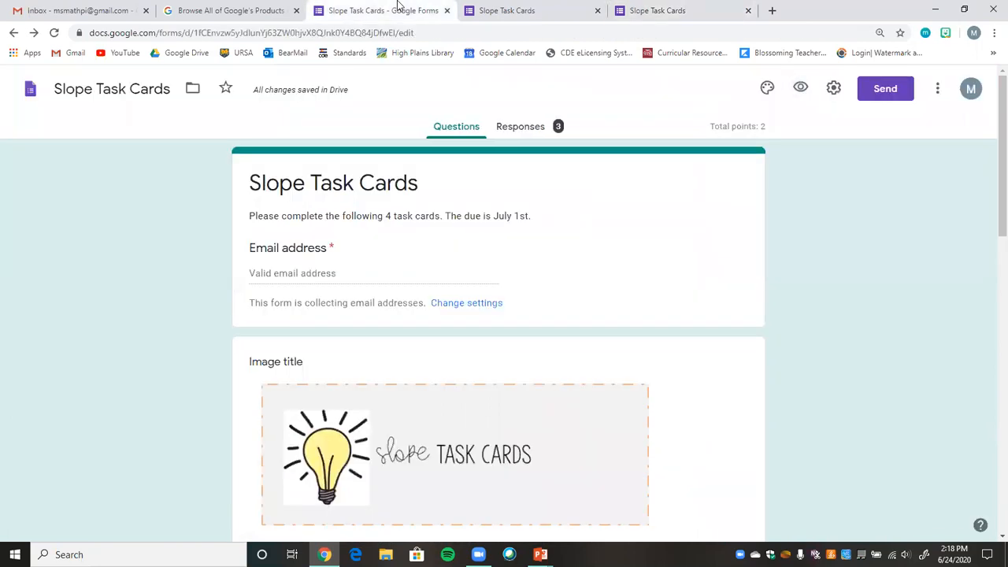
pyautogui.click(530, 136)
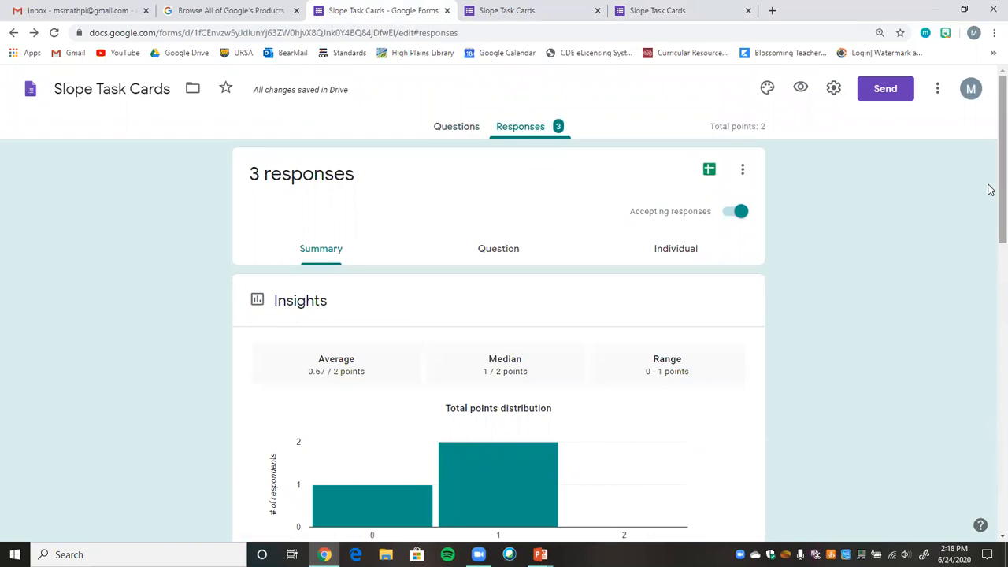
pyautogui.scroll(-3, 991, 236)
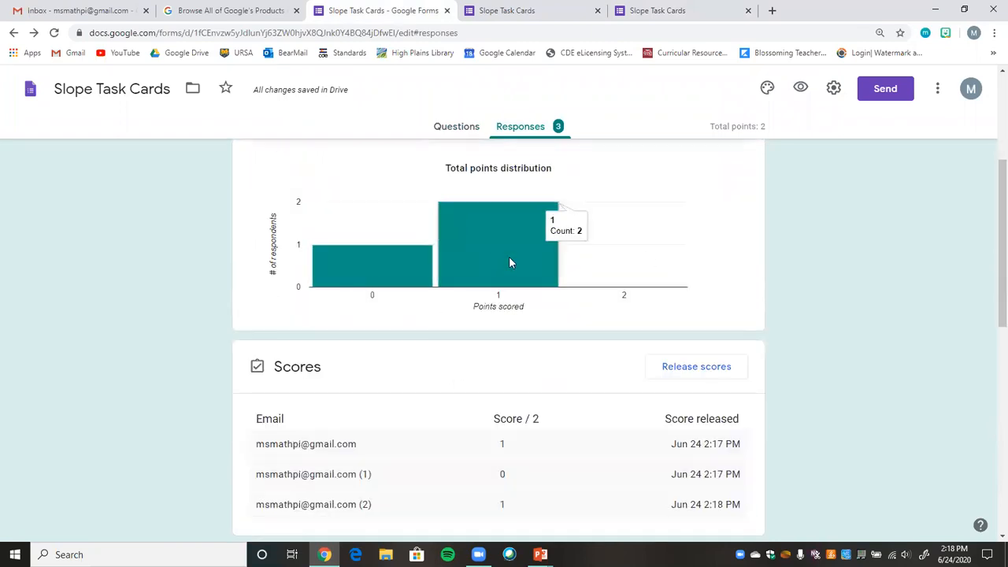
pyautogui.moveTo(506, 260)
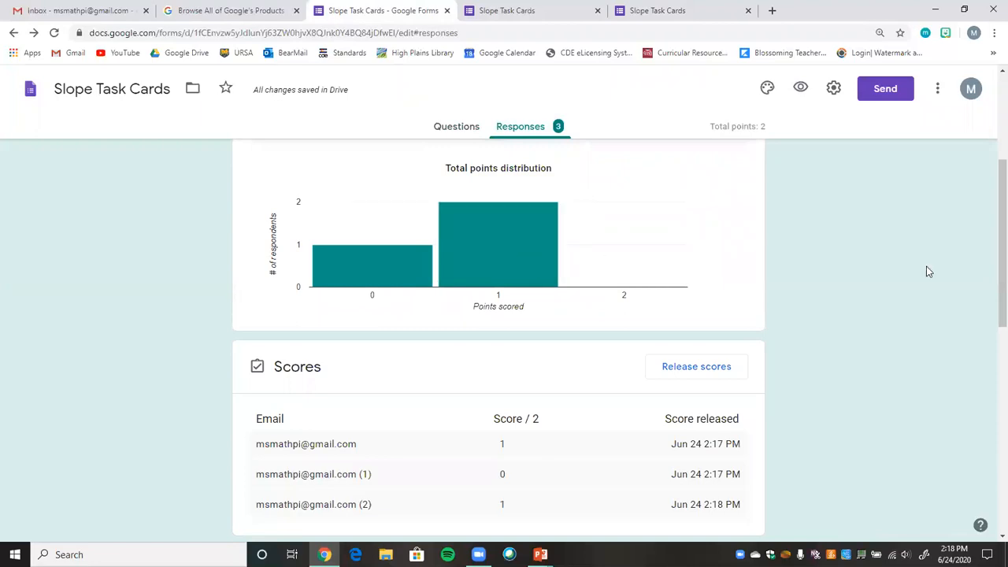
pyautogui.moveTo(990, 275); pyautogui.dragTo(994, 332)
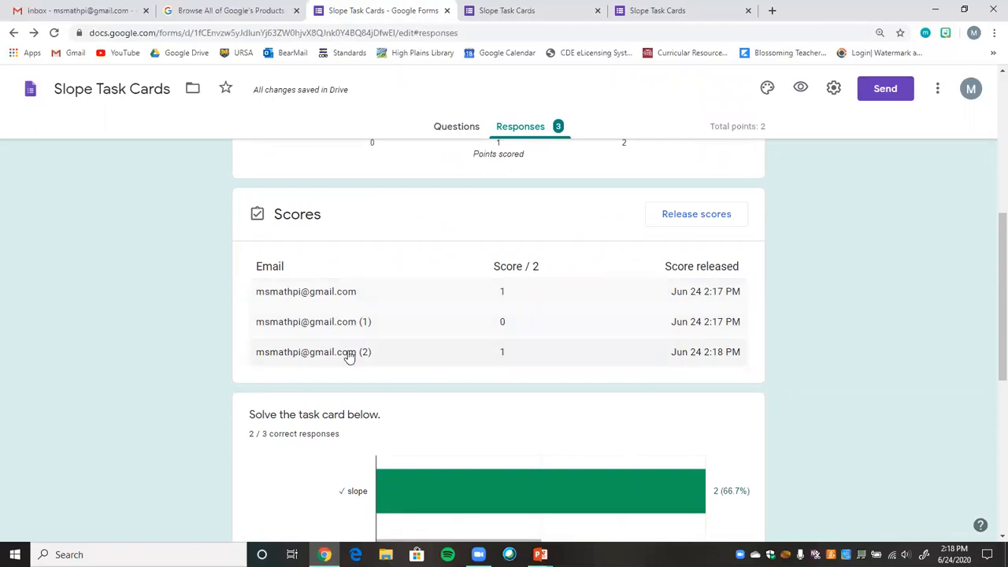
pyautogui.scroll(4, 989, 276)
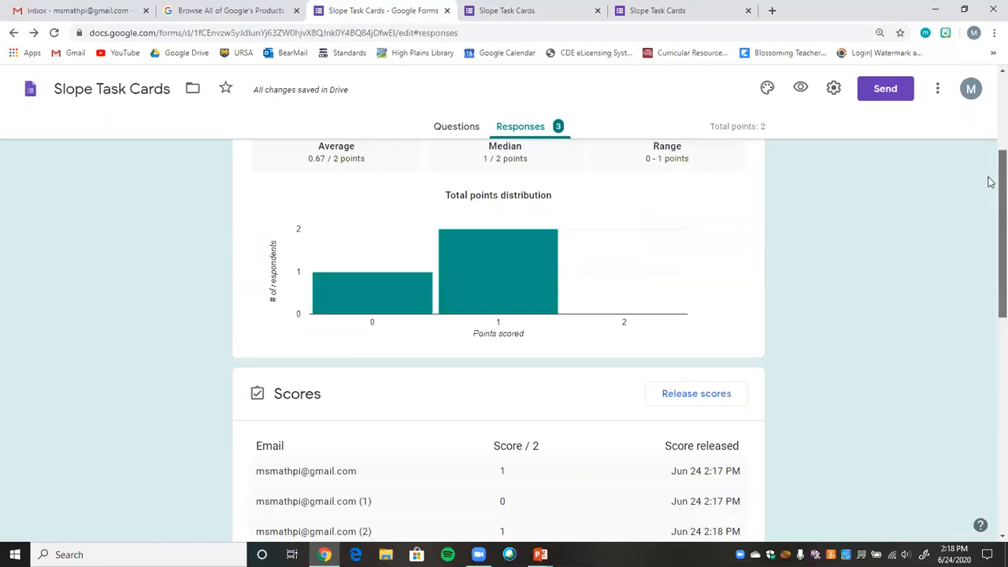
pyautogui.scroll(1, 988, 154)
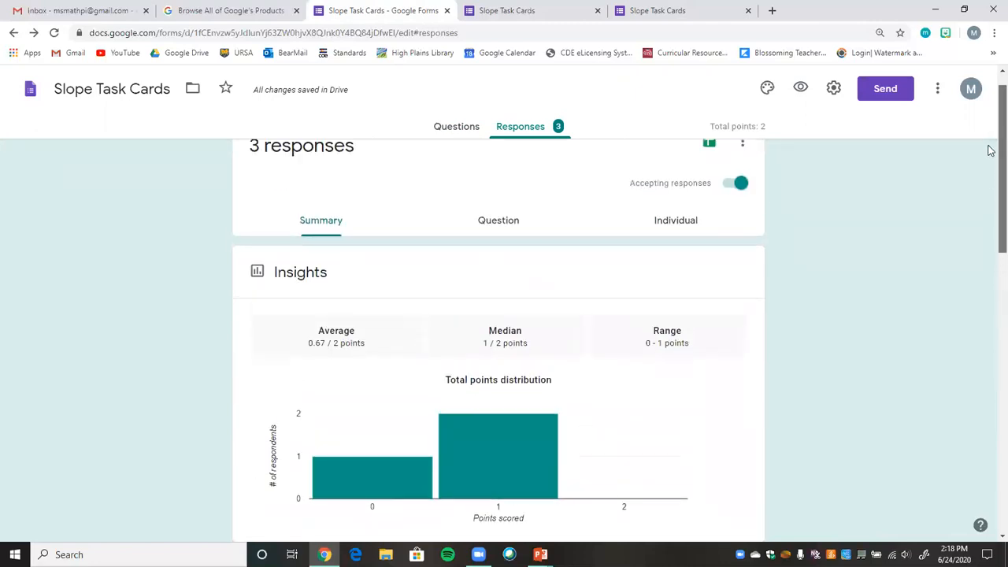
# - View the responses by question and examine the answers, points and feedback for the first question
pyautogui.click(509, 220)
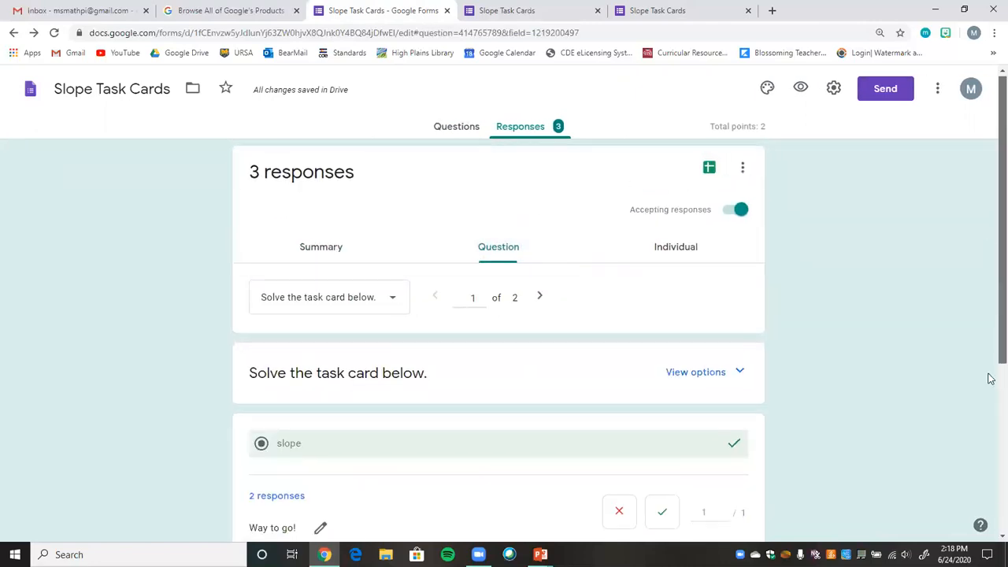
pyautogui.scroll(-4, 989, 375)
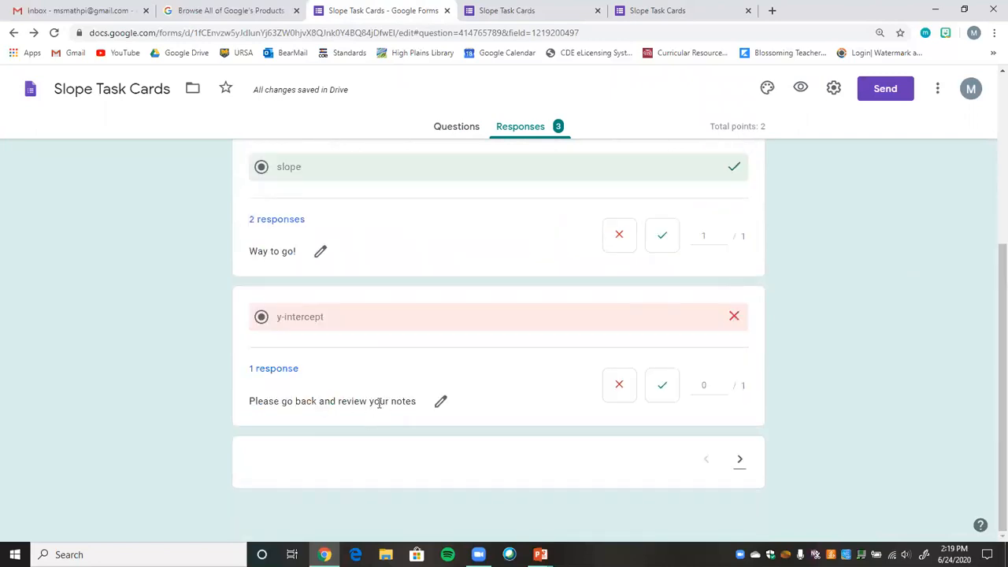
pyautogui.scroll(4, 991, 334)
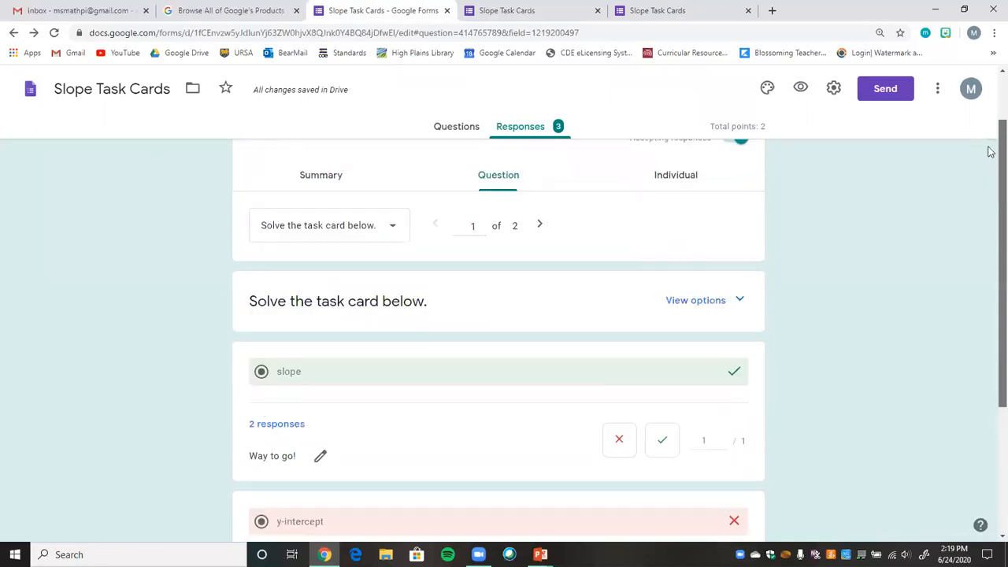
# - View the individual responses, switch to the second one, and examine its Task Card #4 answer
pyautogui.click(679, 250)
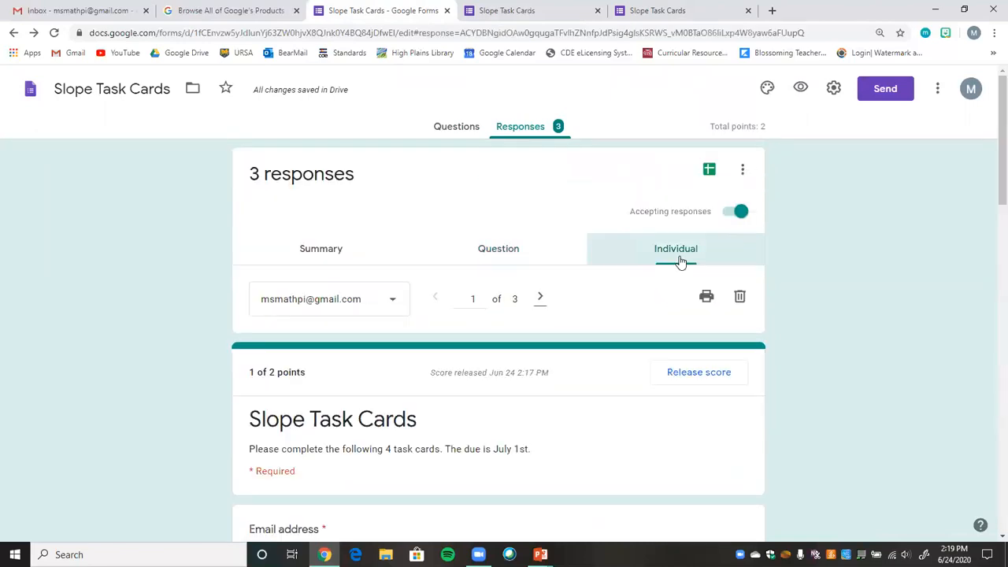
pyautogui.click(397, 307)
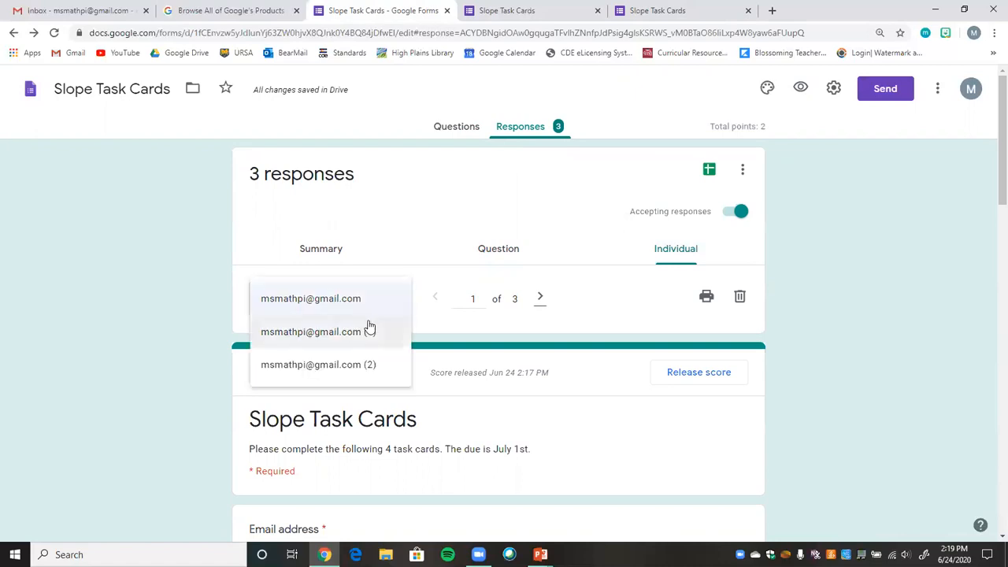
pyautogui.click(367, 329)
pyautogui.moveTo(988, 186); pyautogui.dragTo(983, 504)
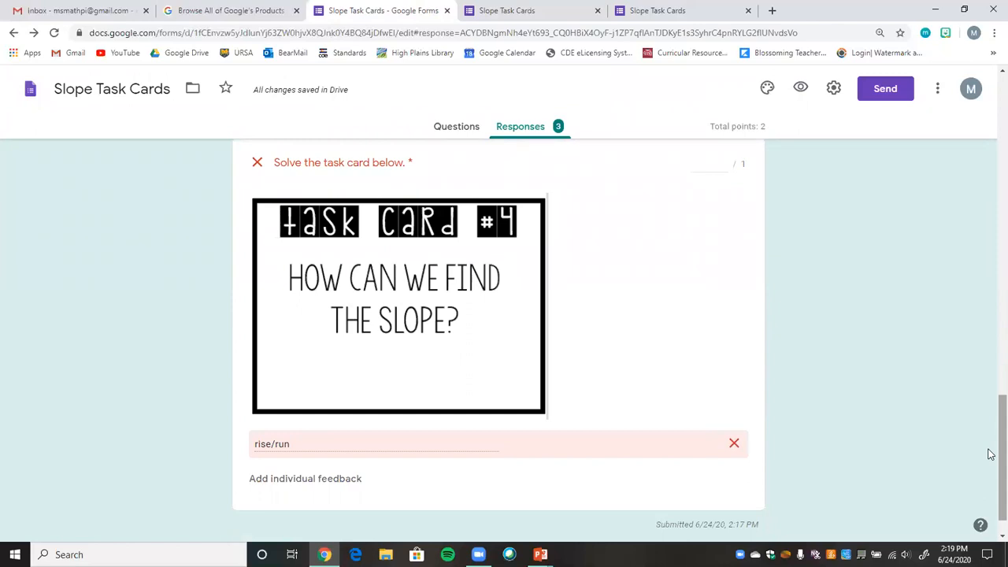
# - Examine the release score options for the second individual response, and close them without sending any emails
pyautogui.moveTo(988, 263); pyautogui.dragTo(991, 105)
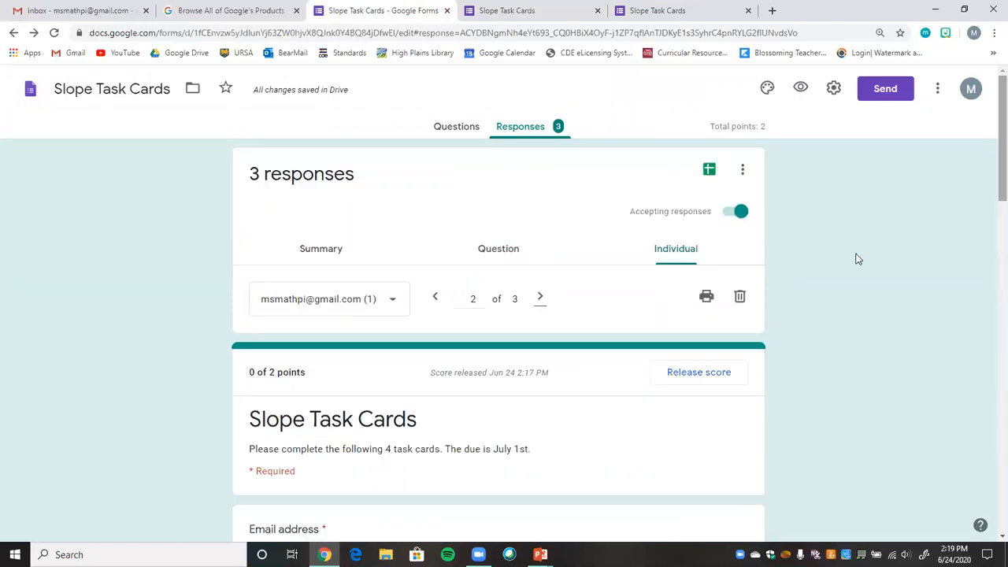
pyautogui.click(700, 376)
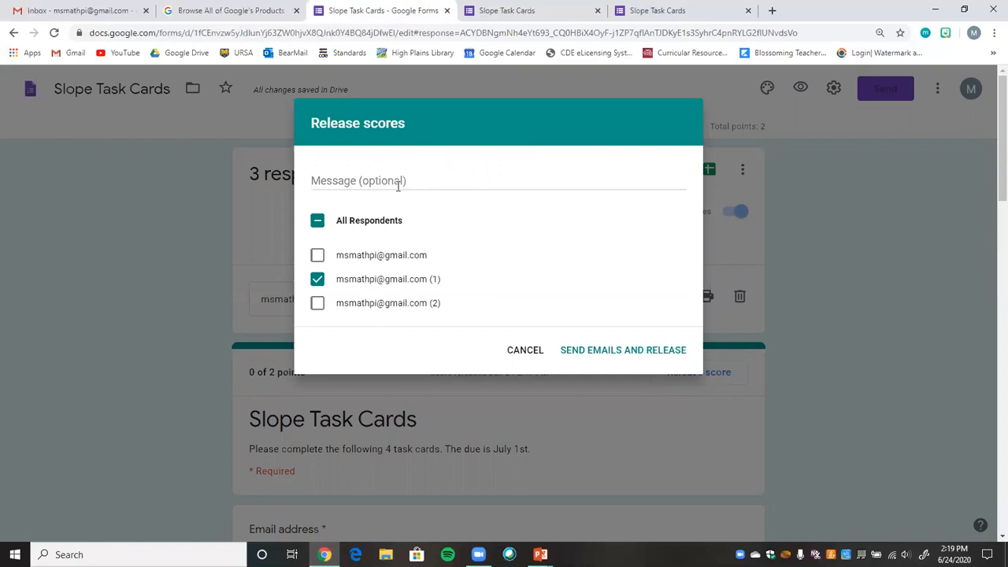
pyautogui.click(523, 348)
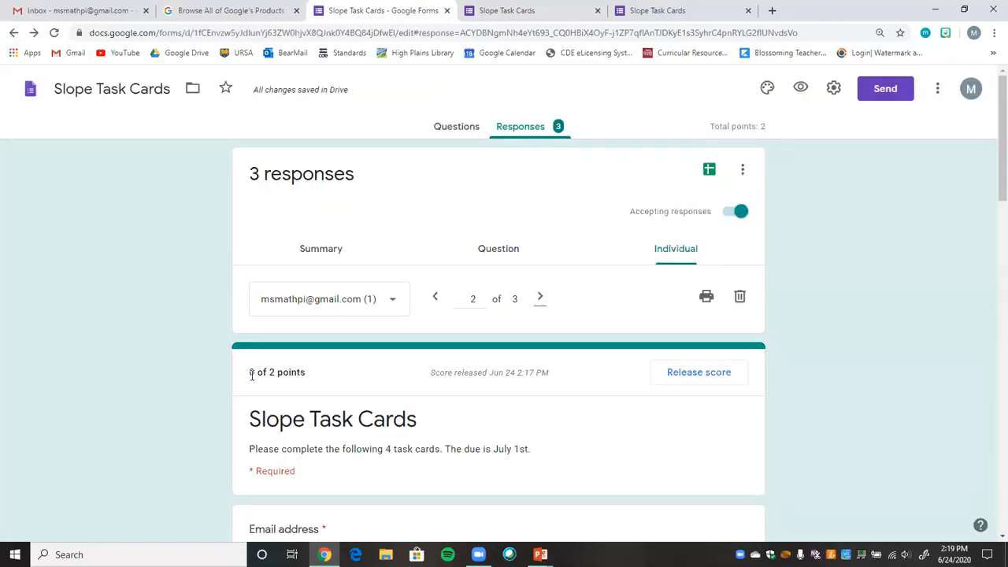
pyautogui.moveTo(988, 184); pyautogui.dragTo(988, 249)
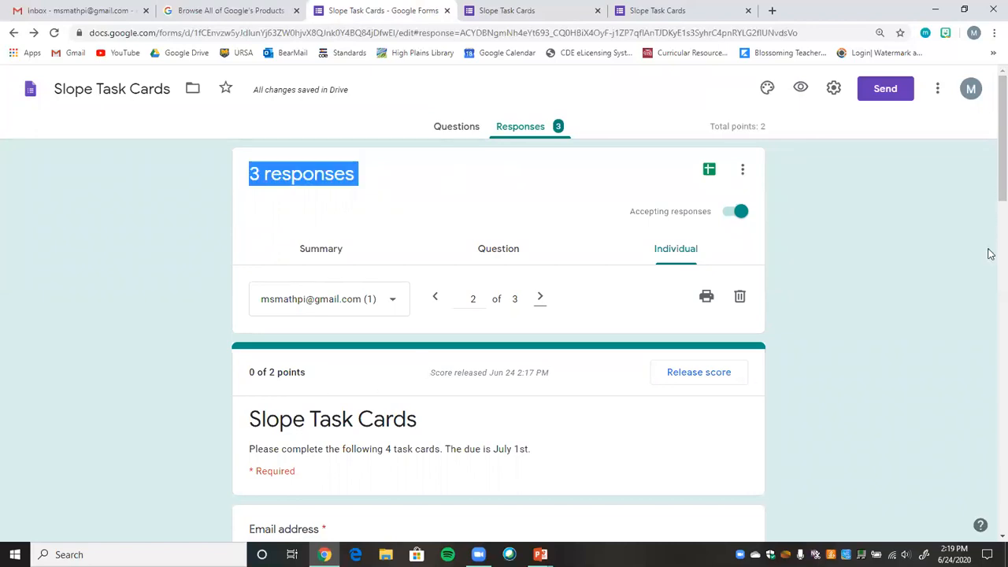
pyautogui.click(855, 266)
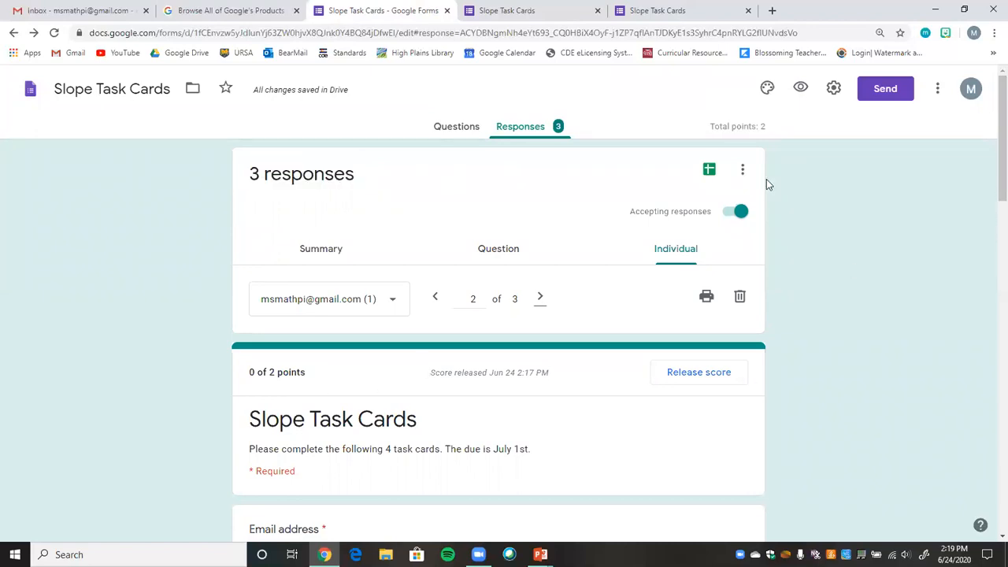
# - Create a new spreadsheet named Slope Task Cards (Responses) as the destination for the form's responses
pyautogui.click(708, 172)
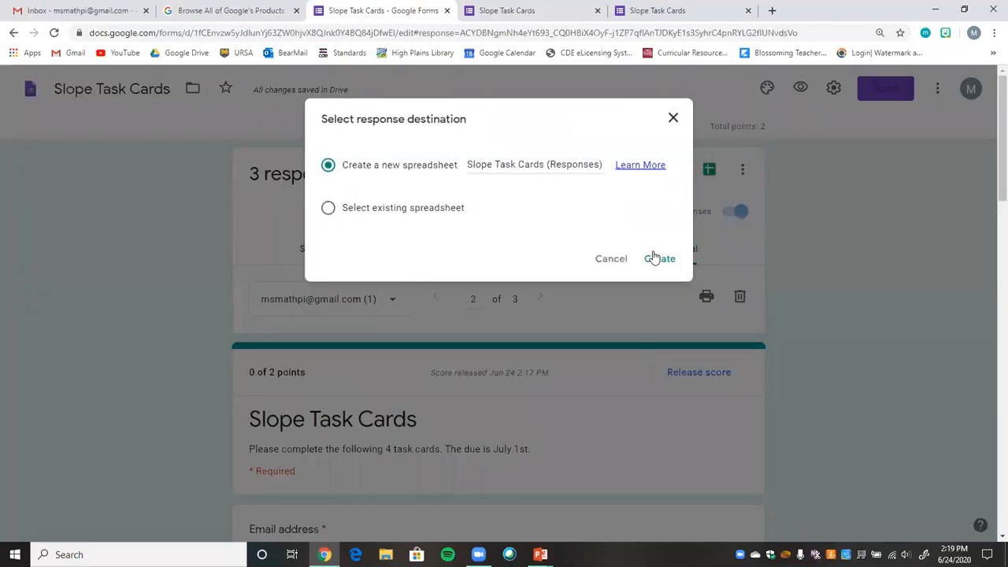
pyautogui.click(655, 259)
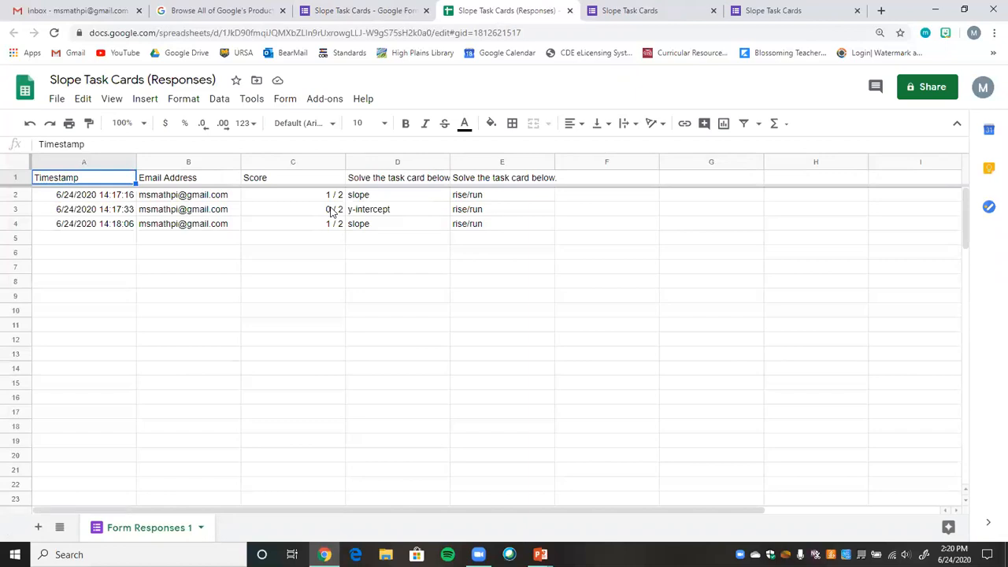
# - Revisit the form's individual response view, and return to the response spreadsheet to compare how each presents the scores and answers
pyautogui.click(365, 6)
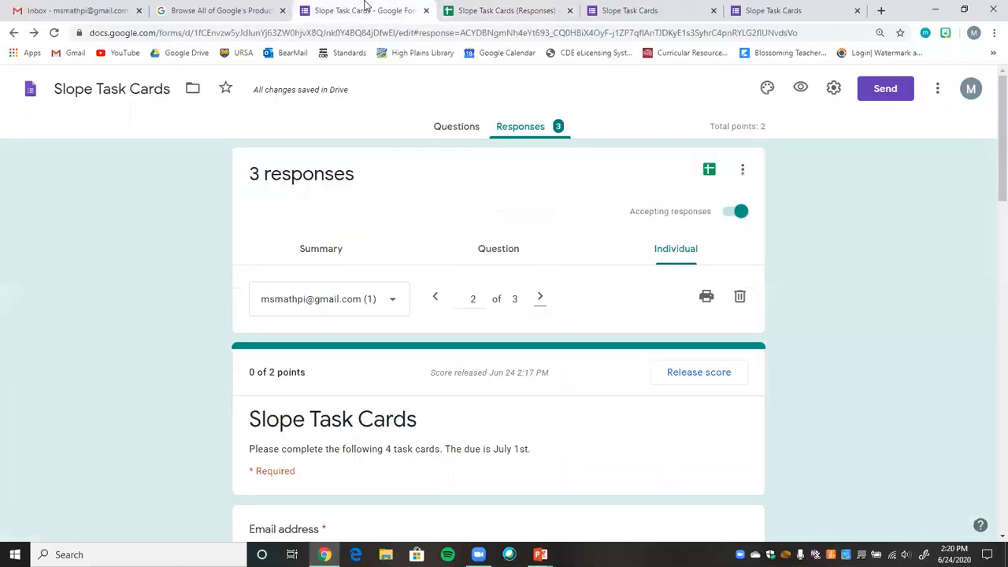
pyautogui.scroll(-2, 989, 106)
pyautogui.scroll(2, 990, 102)
pyautogui.click(551, 10)
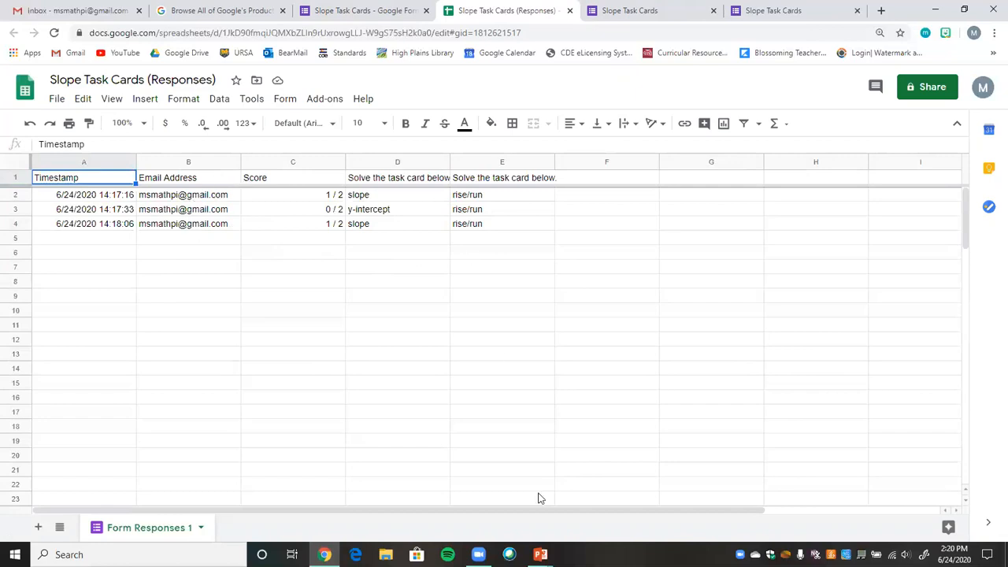
# - Switch to the PowerPoint welcome slide show and advance to the second slide to review the list of quiz creation steps
pyautogui.click(540, 554)
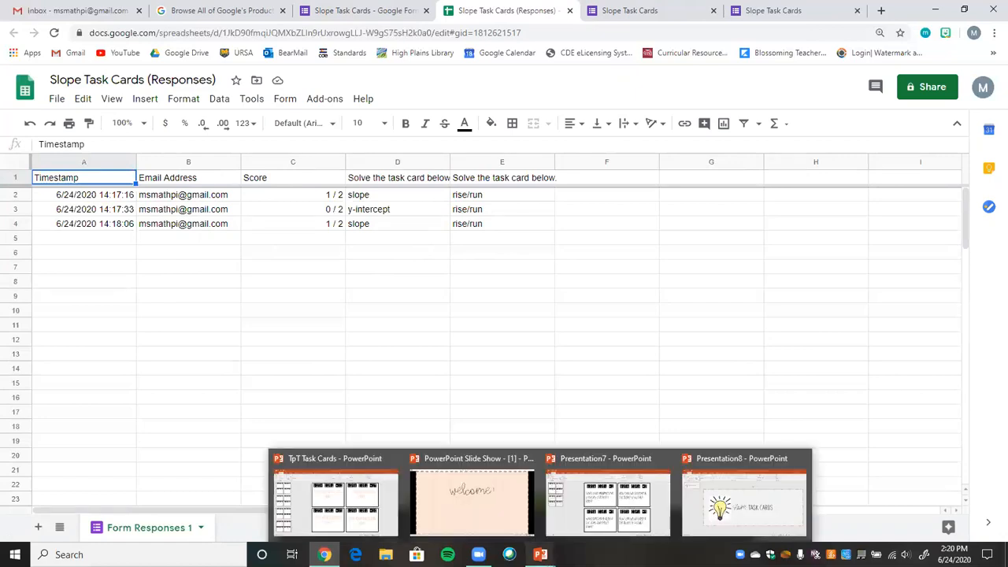
pyautogui.click(504, 512)
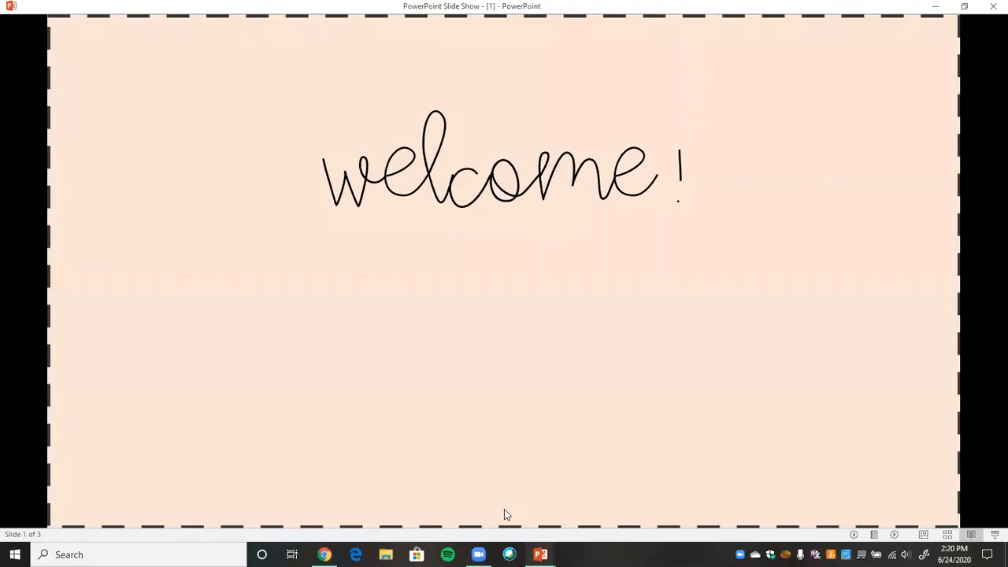
pyautogui.click(577, 332)
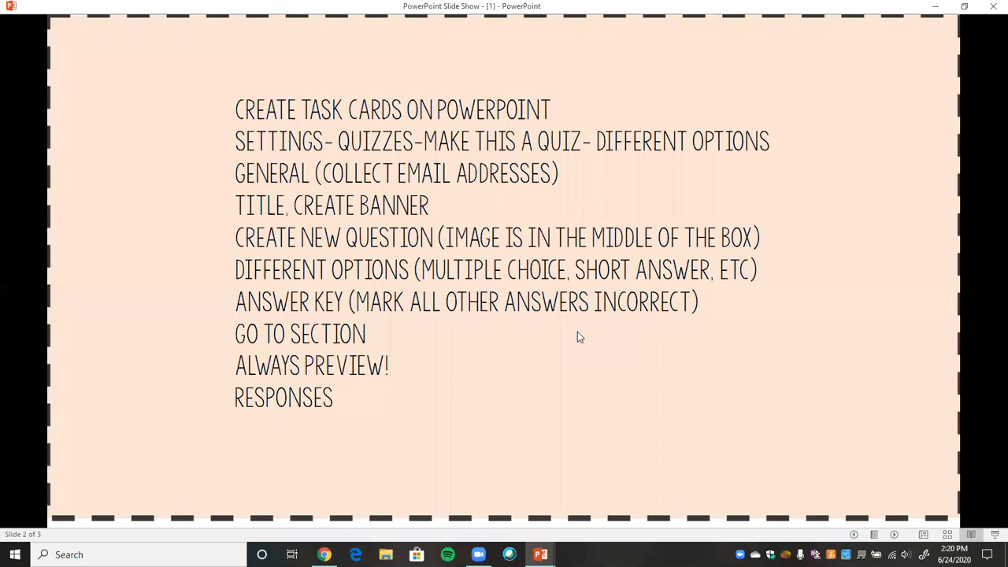